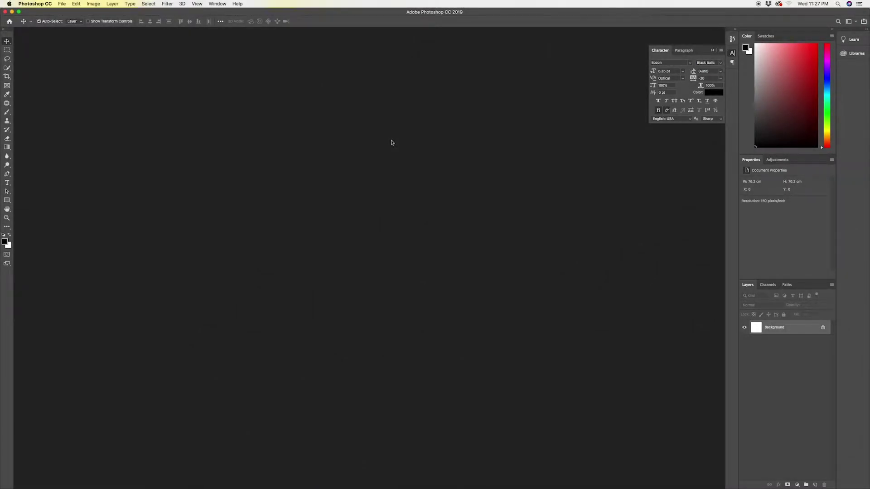
# Create a 30 x 30 inch CMYK document at 150 pixels/inch with a white background and enlarge its window around the canvas.
pyautogui.press('super+n')
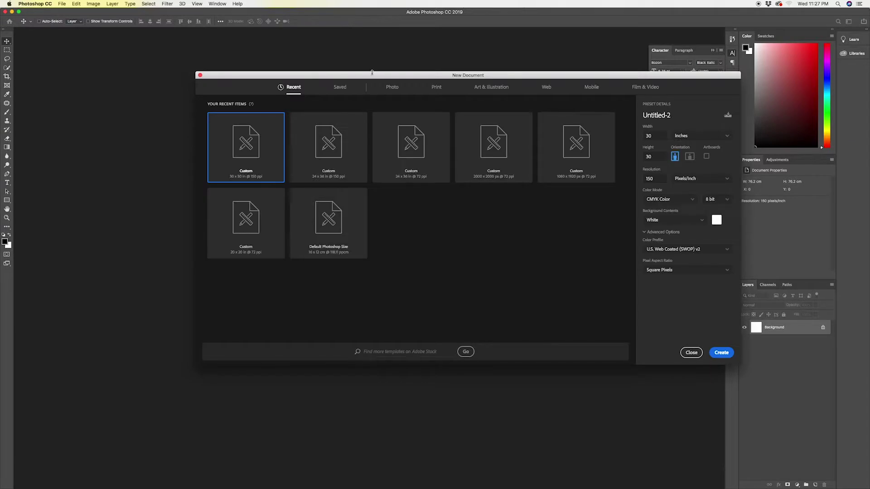
pyautogui.moveTo(375, 76); pyautogui.dragTo(265, 108)
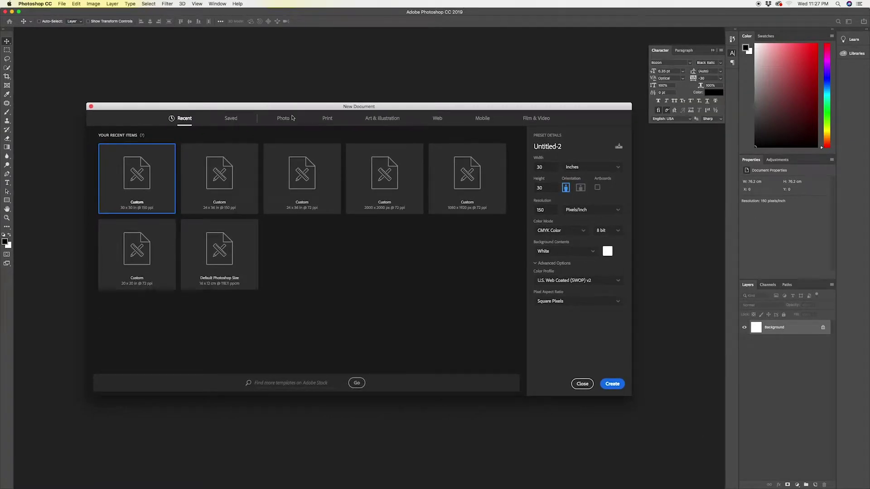
pyautogui.click(613, 384)
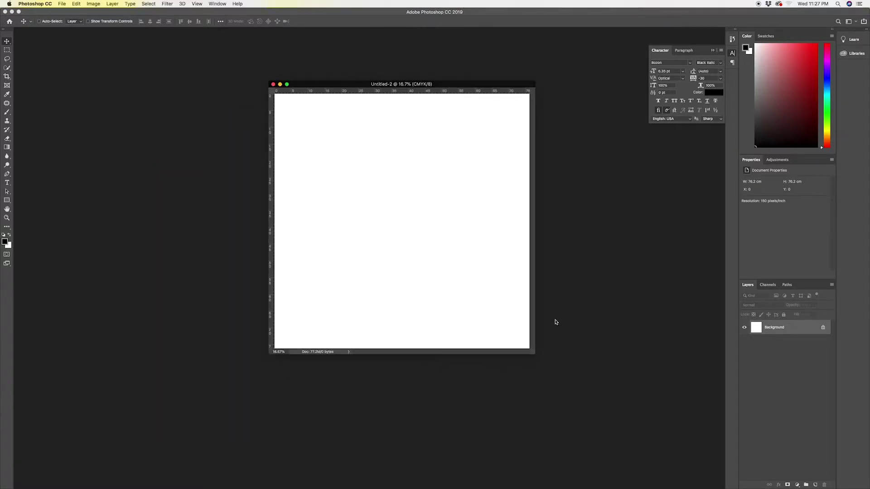
pyautogui.moveTo(534, 352); pyautogui.dragTo(634, 437)
pyautogui.moveTo(410, 87); pyautogui.dragTo(298, 88)
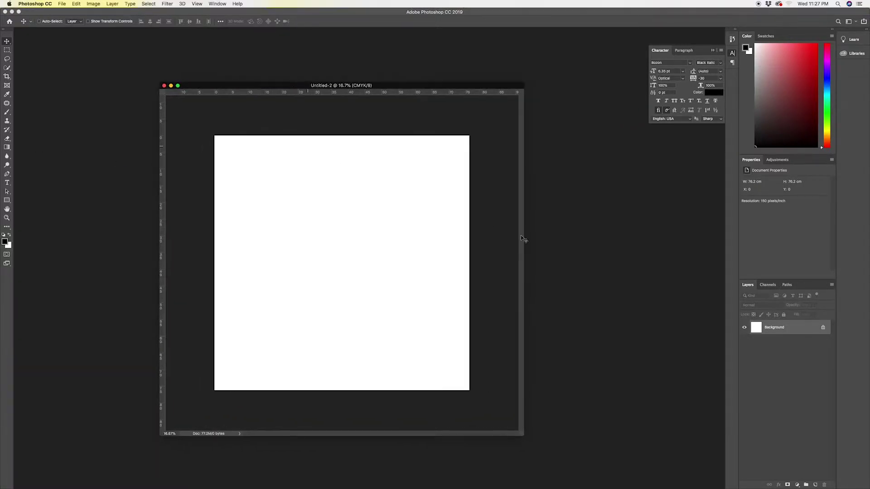
# Render a Fibers texture on the white background with Variance about 34 and Strength 47.
pyautogui.click(165, 3)
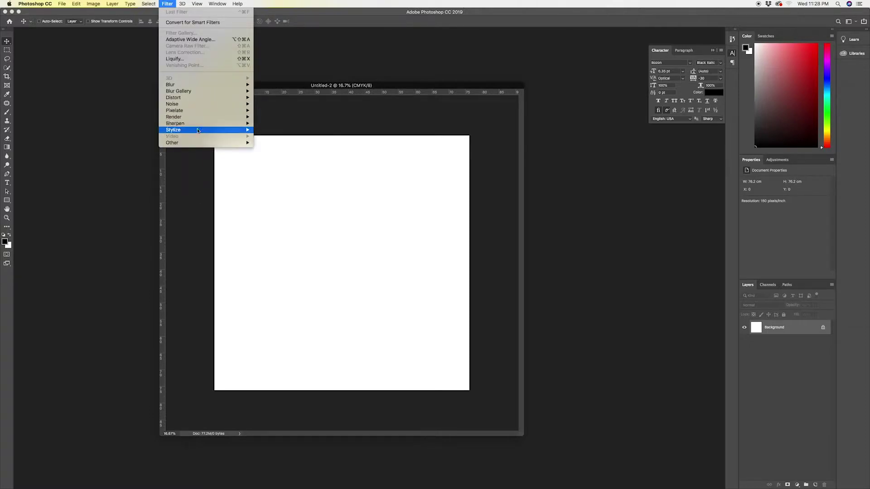
pyautogui.moveTo(197, 119)
pyautogui.click(269, 153)
pyautogui.moveTo(372, 252); pyautogui.dragTo(442, 255)
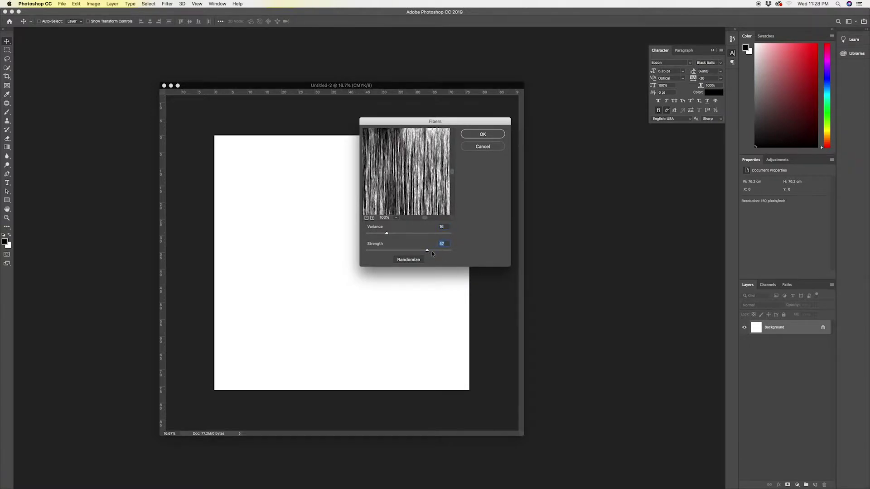
pyautogui.moveTo(388, 233); pyautogui.dragTo(412, 236)
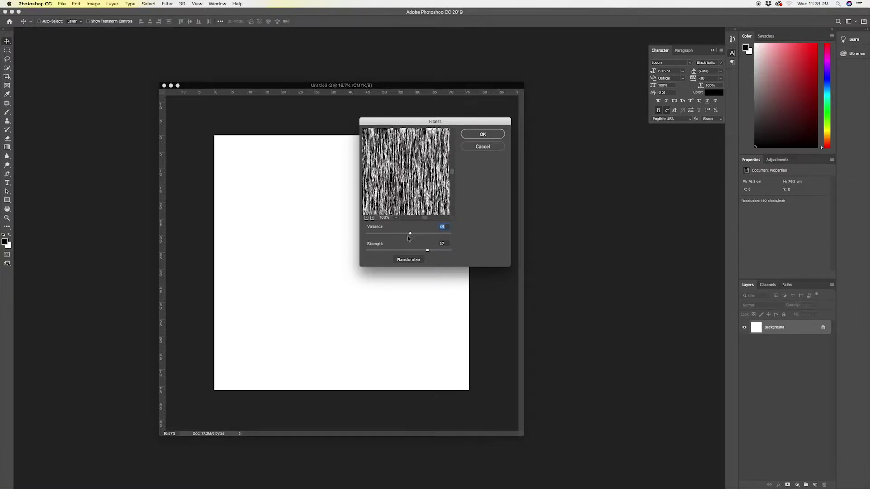
pyautogui.click(477, 138)
pyautogui.moveTo(425, 87); pyautogui.dragTo(409, 44)
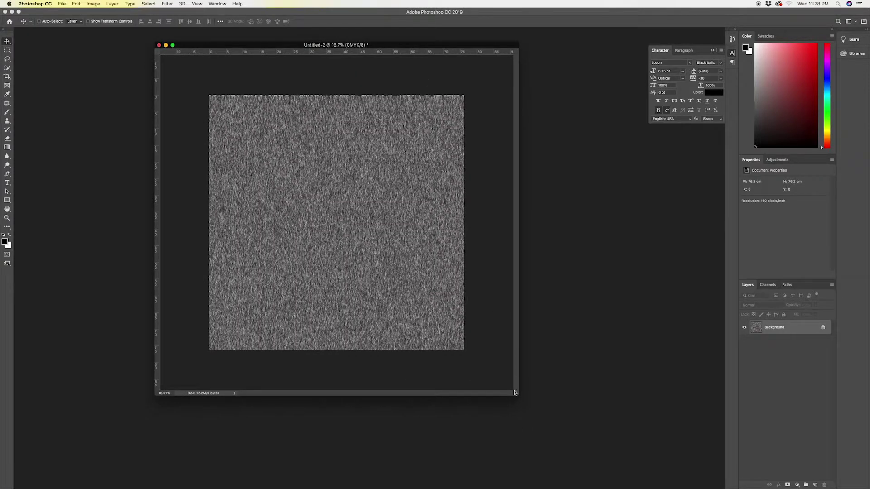
pyautogui.moveTo(520, 395); pyautogui.dragTo(620, 488)
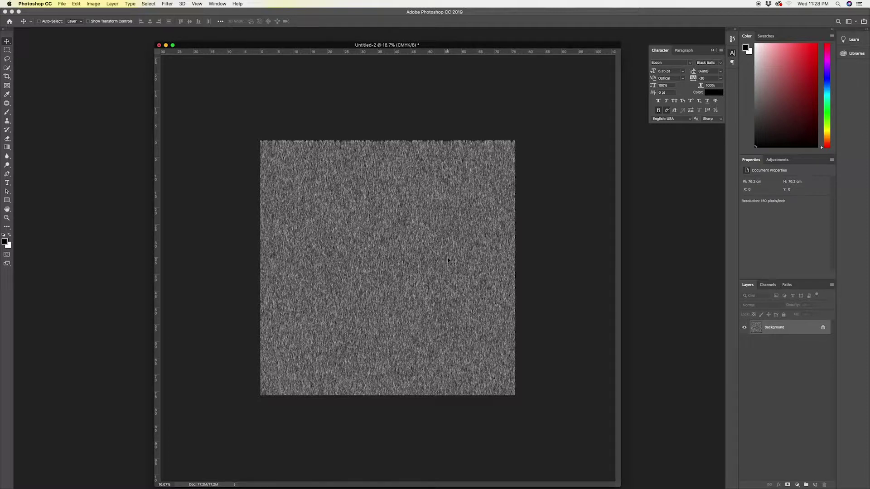
# Convert the background to an editable Layer 0, scale it to about 164% and rotate it -90° so the fibers run horizontally.
pyautogui.doubleClick(760, 330)
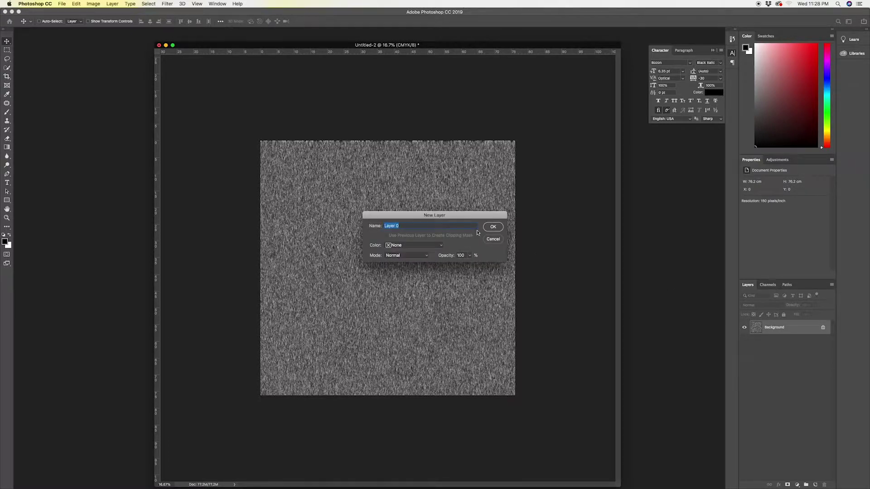
pyautogui.click(493, 227)
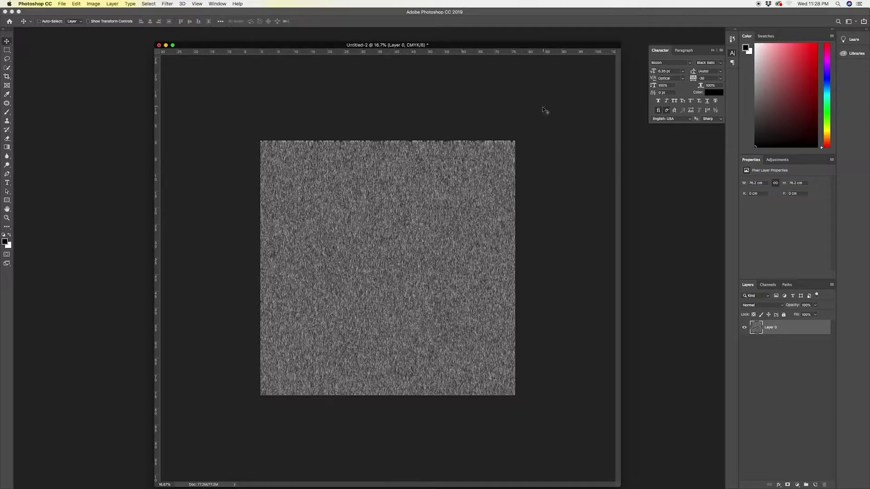
pyautogui.press('super+t')
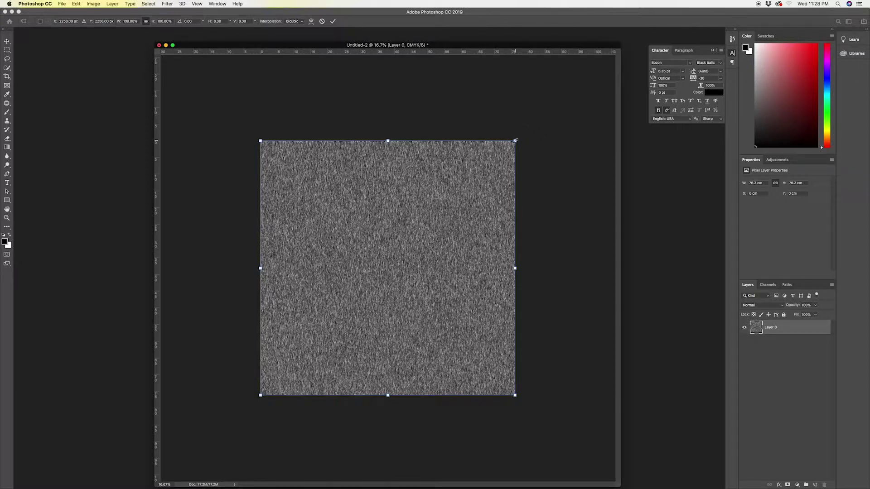
pyautogui.moveTo(516, 140); pyautogui.dragTo(625, 89)
pyautogui.moveTo(604, 217); pyautogui.dragTo(342, 136)
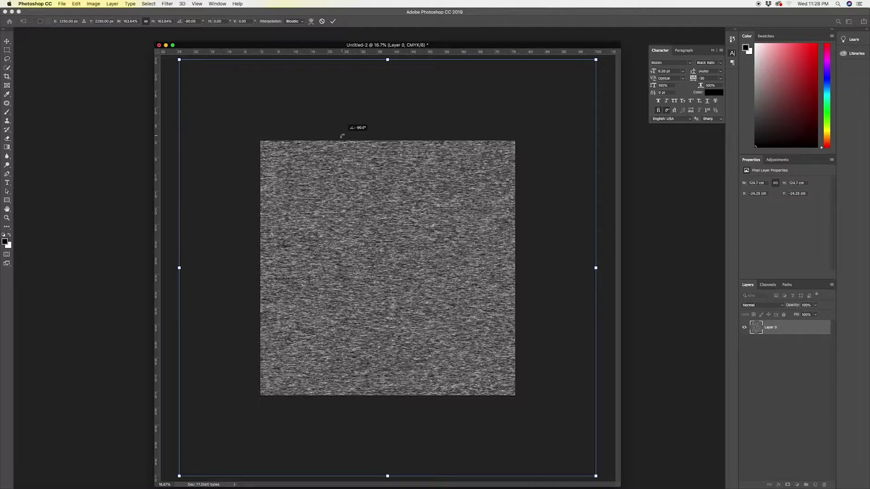
pyautogui.moveTo(342, 136); pyautogui.dragTo(343, 138)
pyautogui.press('Return')
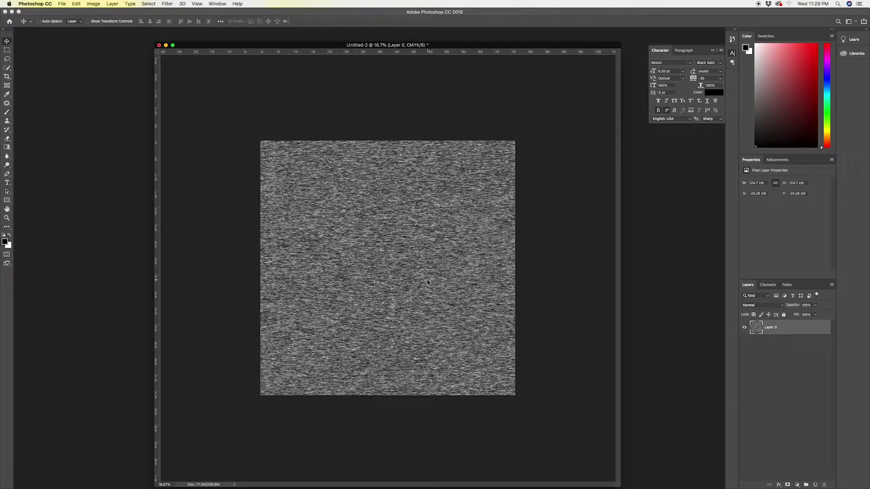
# Save the document as GlitchTexture.psd in the GLITCH_TEXTURE folder, replacing the existing file.
pyautogui.press('super+s')
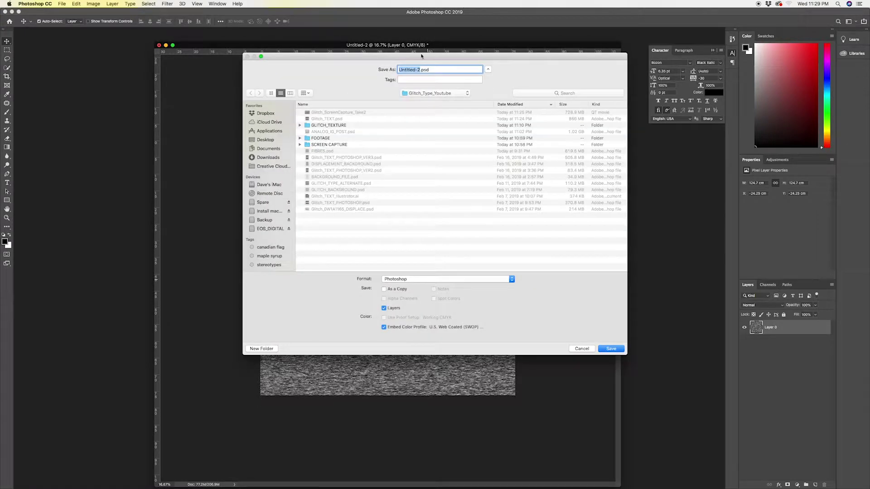
pyautogui.doubleClick(335, 126)
pyautogui.click(333, 113)
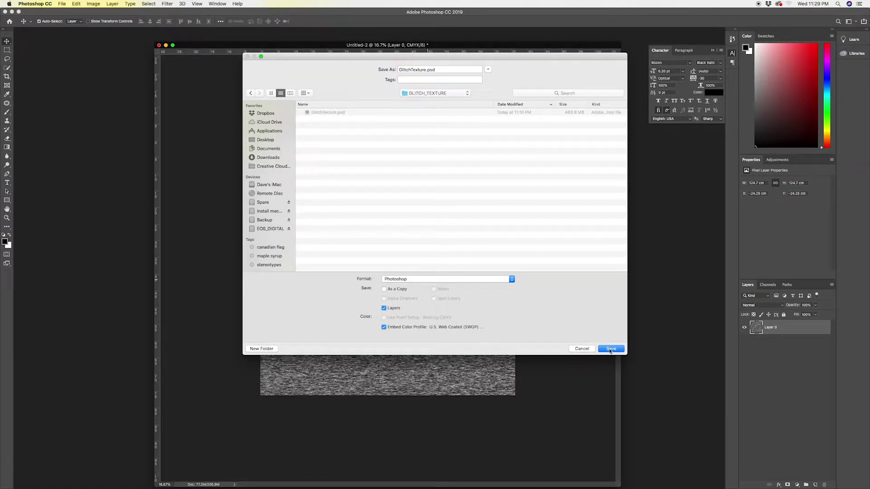
pyautogui.click(610, 349)
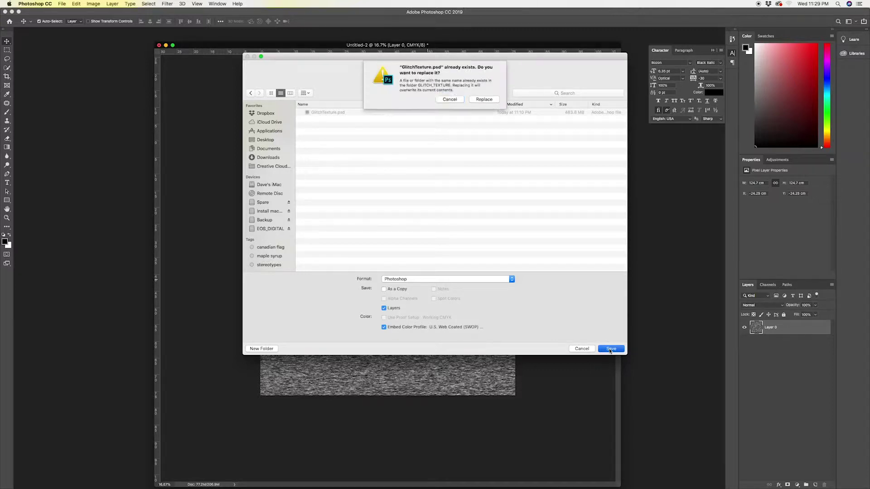
pyautogui.click(486, 101)
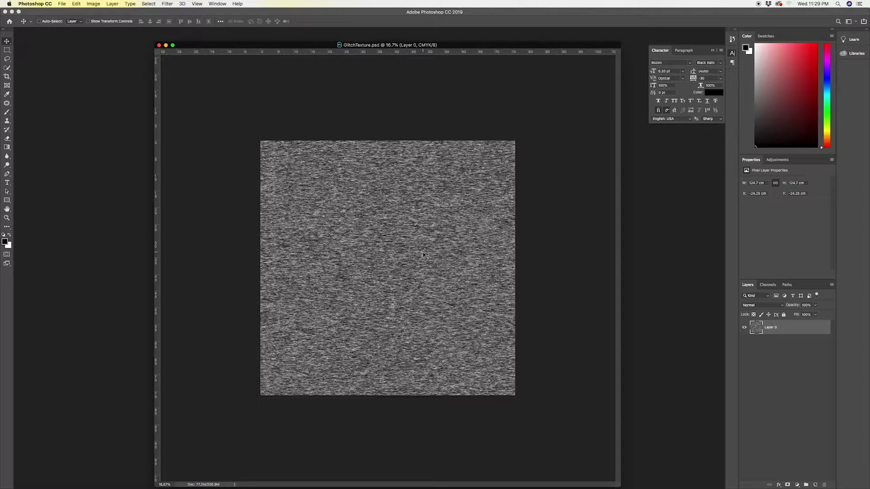
# Add a new layer filled with black and place it beneath the fiber texture layer.
pyautogui.click(816, 485)
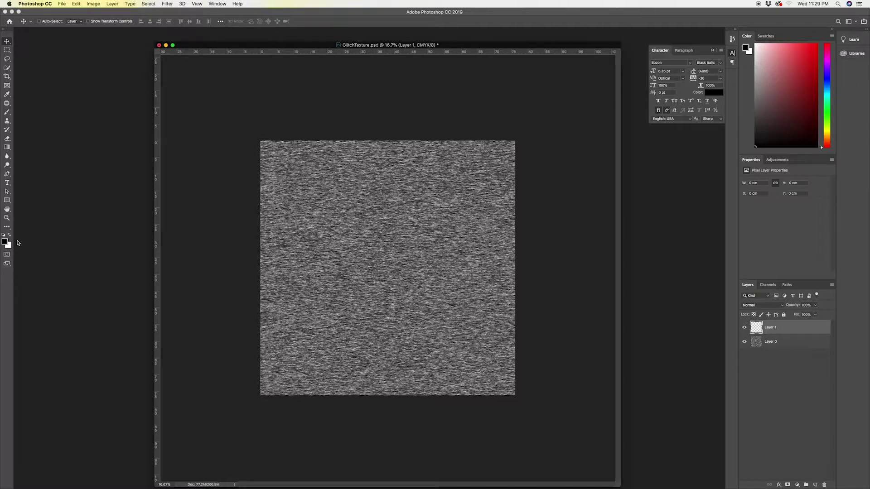
pyautogui.hotkey('alt', 'BackSpace')
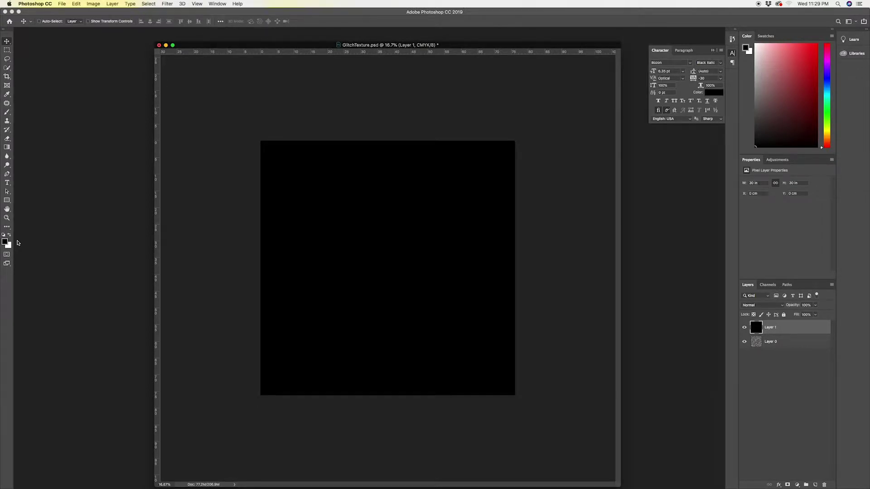
pyautogui.moveTo(756, 329); pyautogui.dragTo(759, 352)
# Set the fiber texture layer's blend mode to Soft Light over the black layer.
pyautogui.click(761, 327)
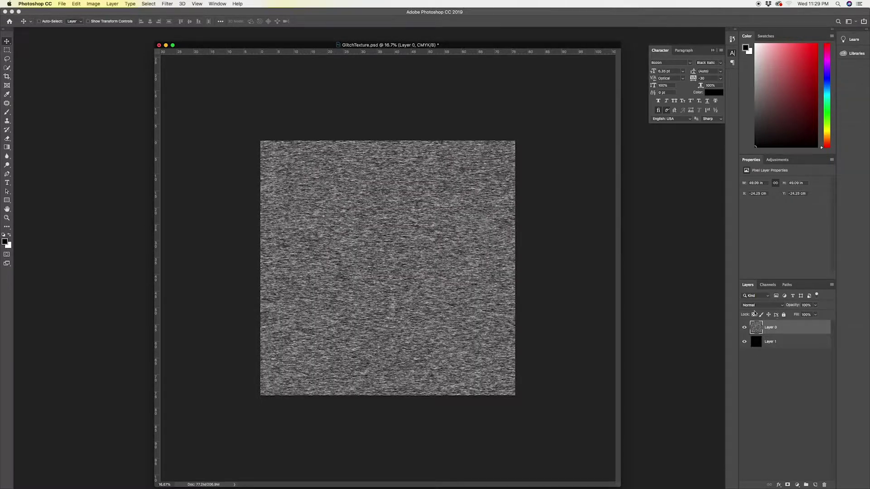
pyautogui.click(753, 306)
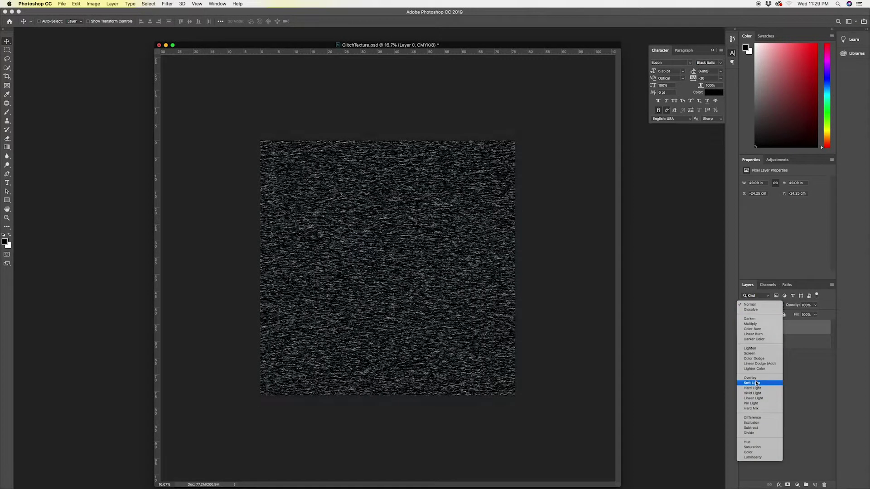
pyautogui.click(756, 383)
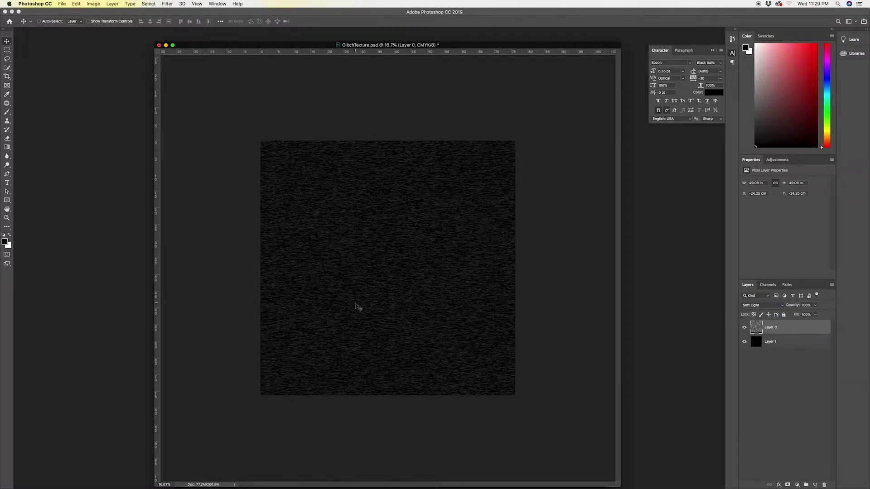
# Add a text layer reading GLITCH near the middle of the canvas.
pyautogui.press('alt+super+a')
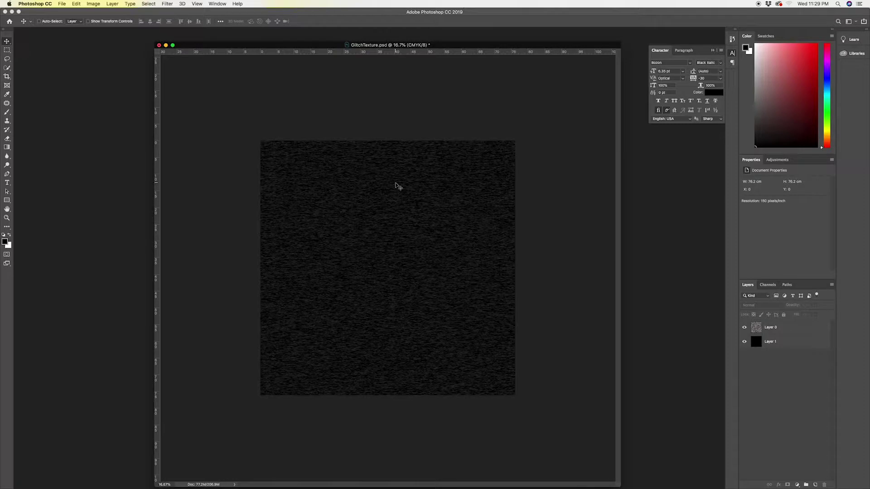
pyautogui.press('t')
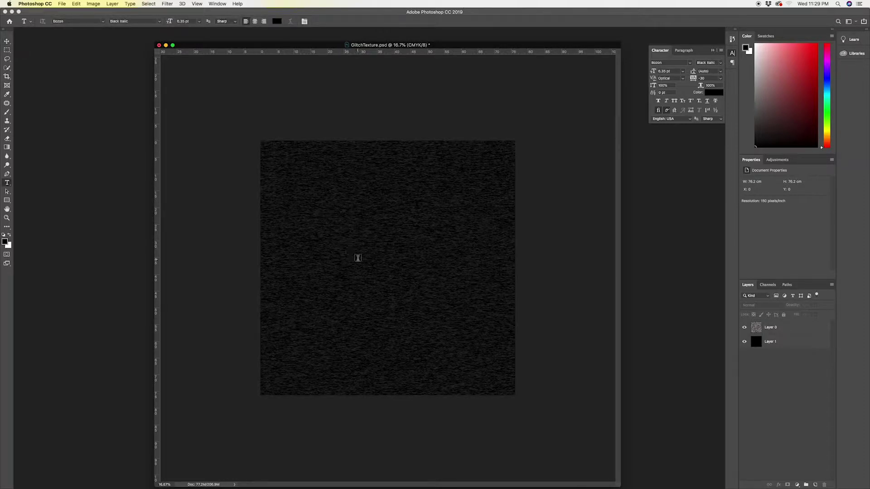
pyautogui.click(356, 256)
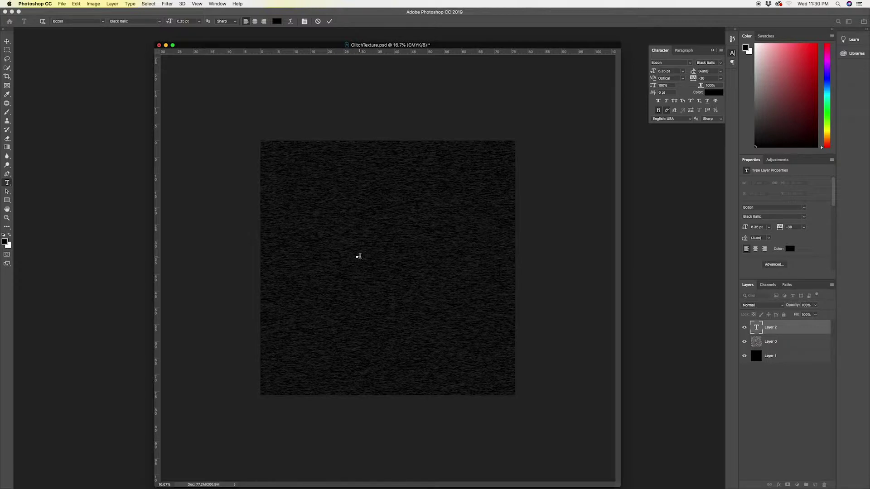
pyautogui.hotkey('ctrl', 'Return')
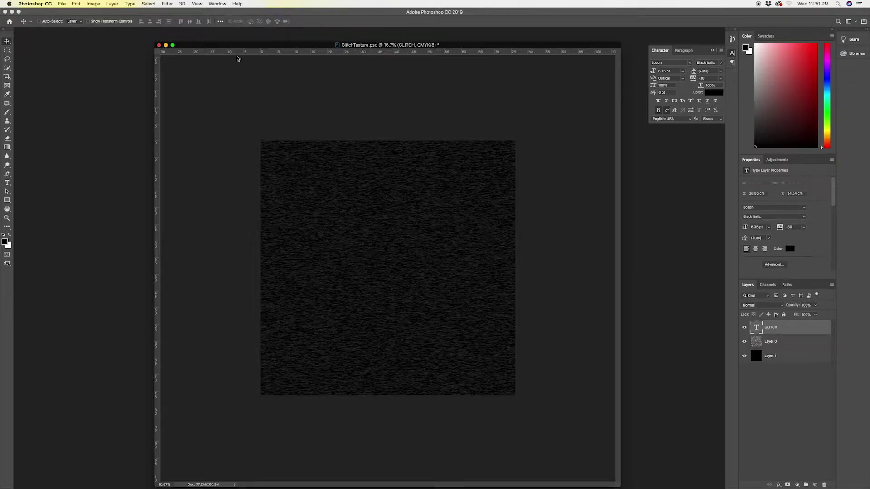
# Colour the GLITCH text white and scale it up to span most of the canvas width.
pyautogui.click(277, 22)
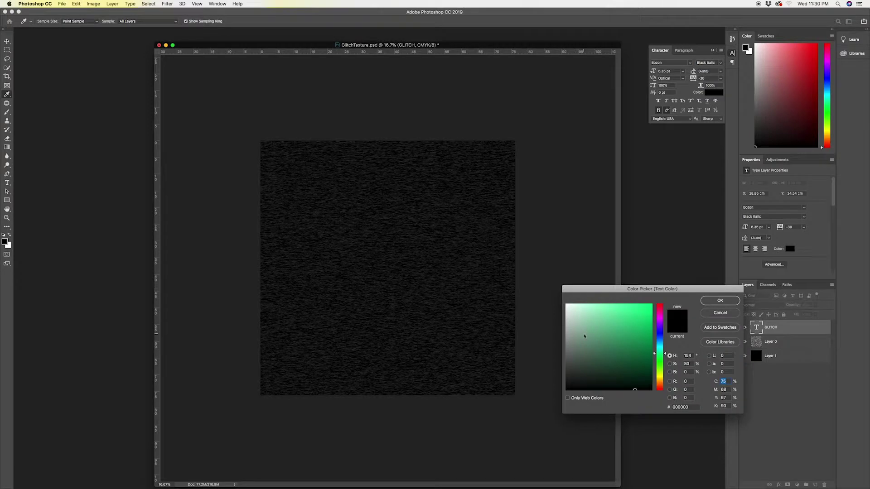
pyautogui.click(566, 304)
pyautogui.click(710, 305)
pyautogui.hotkey('ctrl', 't')
pyautogui.moveTo(362, 254); pyautogui.dragTo(449, 189)
pyautogui.press('Return')
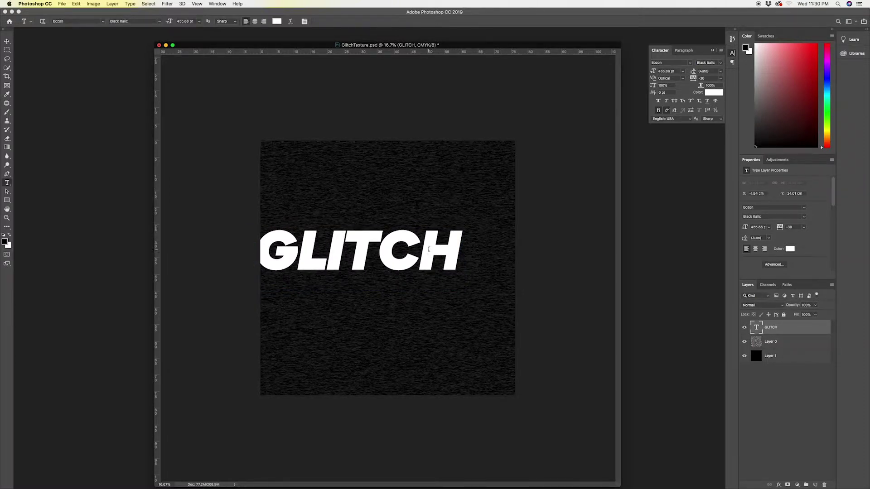
# Change the font of the whole GLITCH text to DIN Condensed Bold.
pyautogui.click(414, 247)
pyautogui.press('super+a')
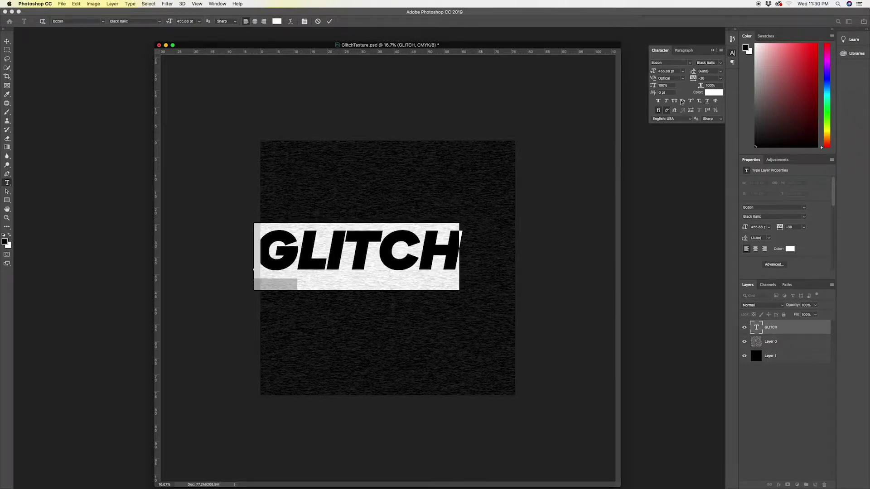
pyautogui.click(672, 63)
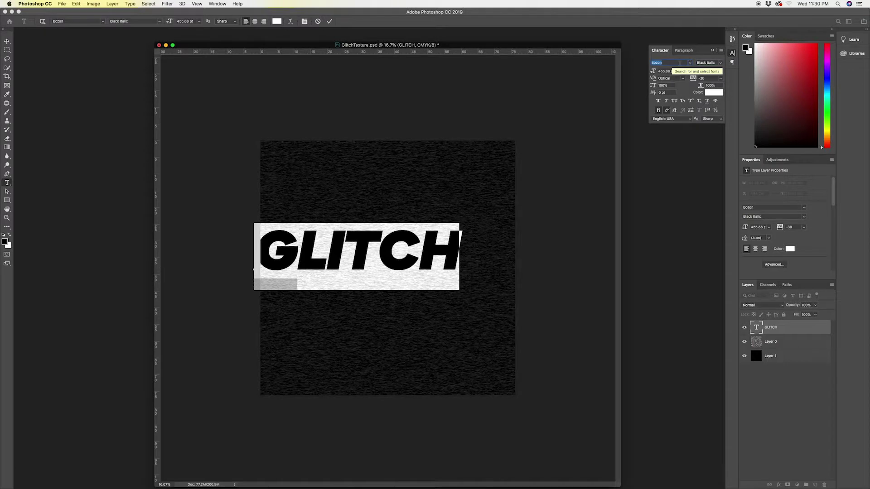
pyautogui.write('din')
pyautogui.click(691, 90)
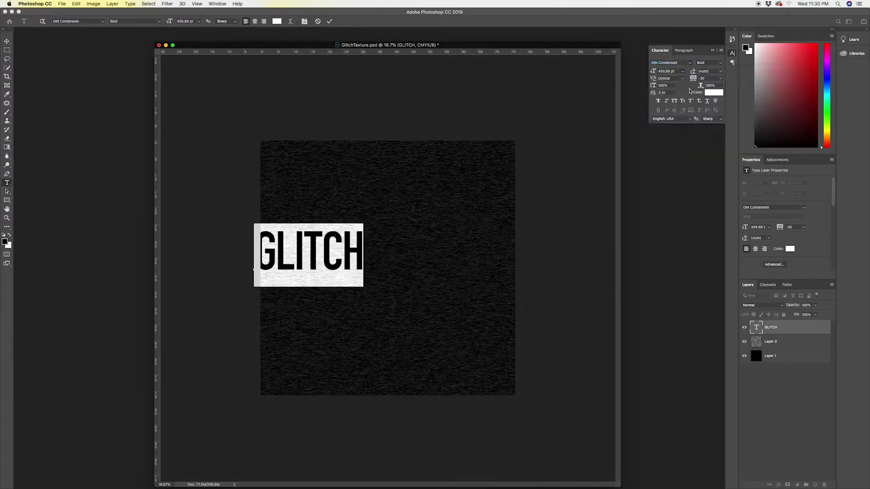
# Centre the GLITCH text on the canvas and scale it to about 747 pt, leaving margins on both sides.
pyautogui.click(7, 41)
pyautogui.moveTo(354, 252); pyautogui.dragTo(431, 272)
pyautogui.hotkey('ctrl', 't')
pyautogui.moveTo(442, 242); pyautogui.dragTo(478, 209)
pyautogui.press('Return')
pyautogui.hotkey('ctrl', 't')
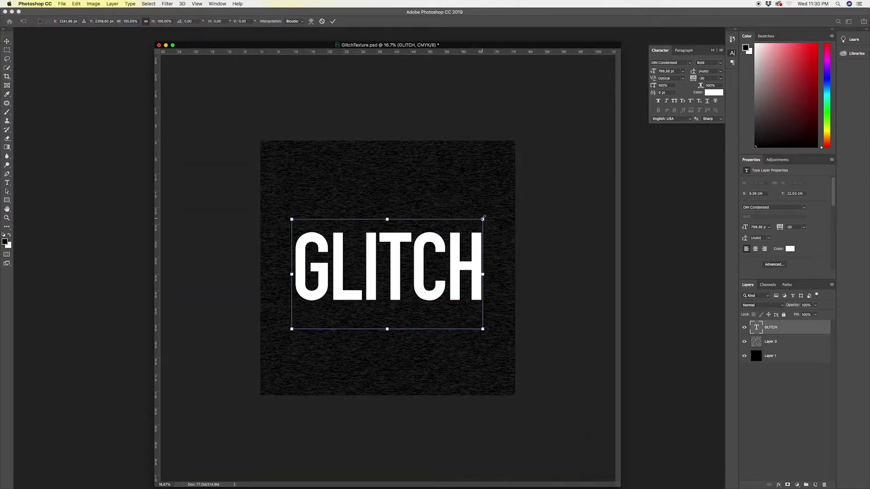
pyautogui.moveTo(484, 219); pyautogui.dragTo(479, 222)
pyautogui.press('Return')
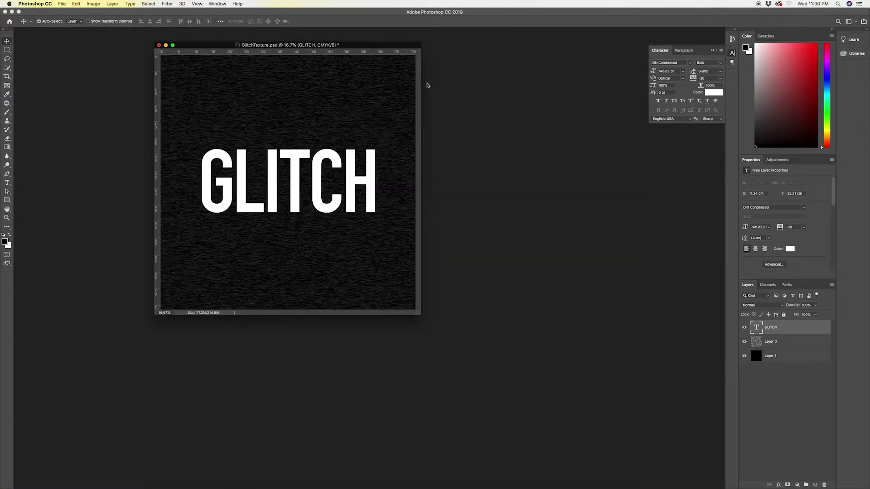
pyautogui.press('super+plus')
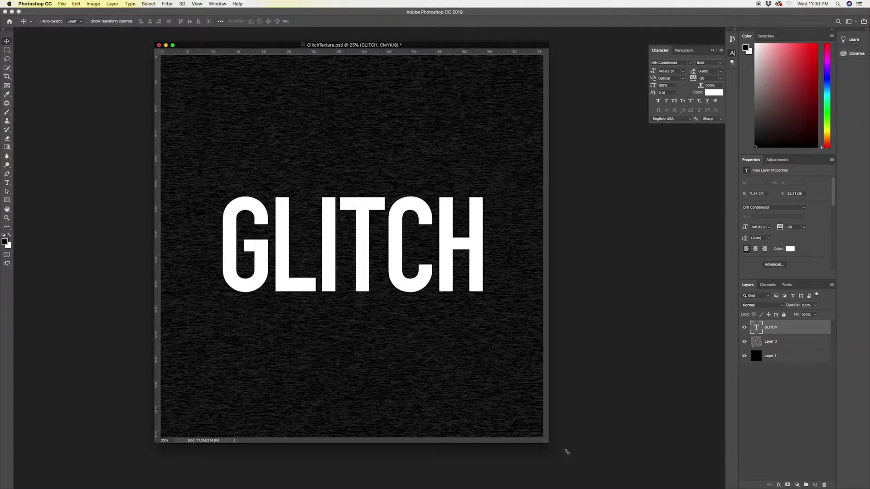
# Group the fiber texture and black layers below the text, and name the group BACKGROUN.
pyautogui.moveTo(567, 452); pyautogui.dragTo(628, 486)
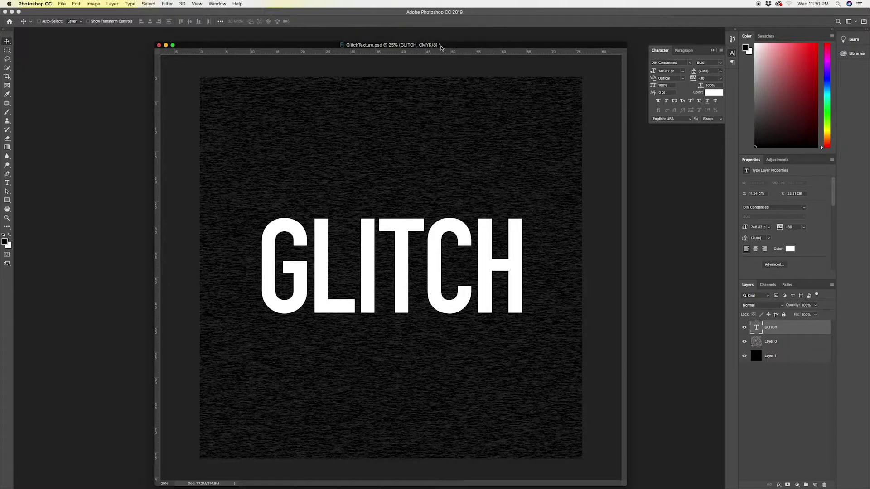
pyautogui.moveTo(441, 48); pyautogui.dragTo(432, 43)
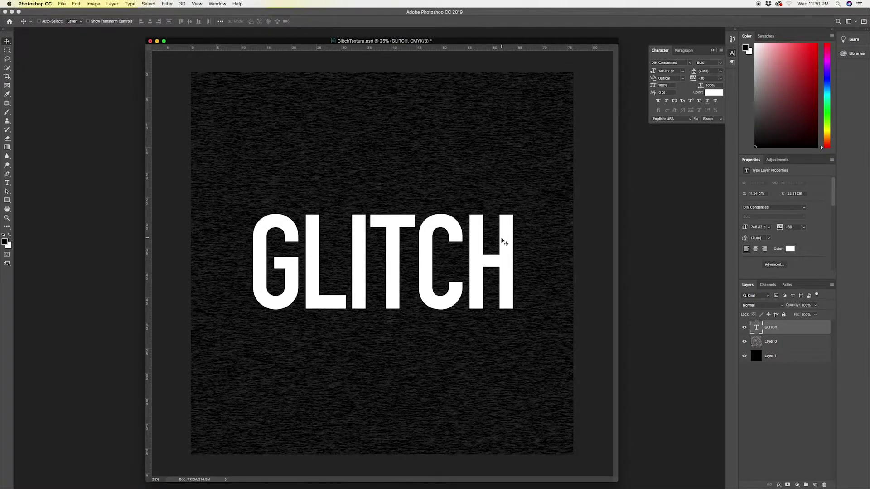
pyautogui.click(779, 345)
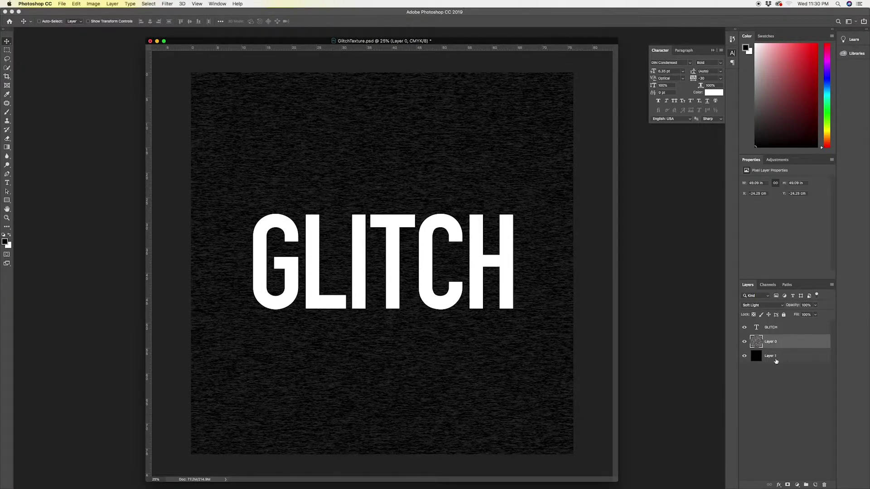
pyautogui.keyDown('shift'); pyautogui.click(776, 362); pyautogui.keyUp('shift')
pyautogui.press('super+g')
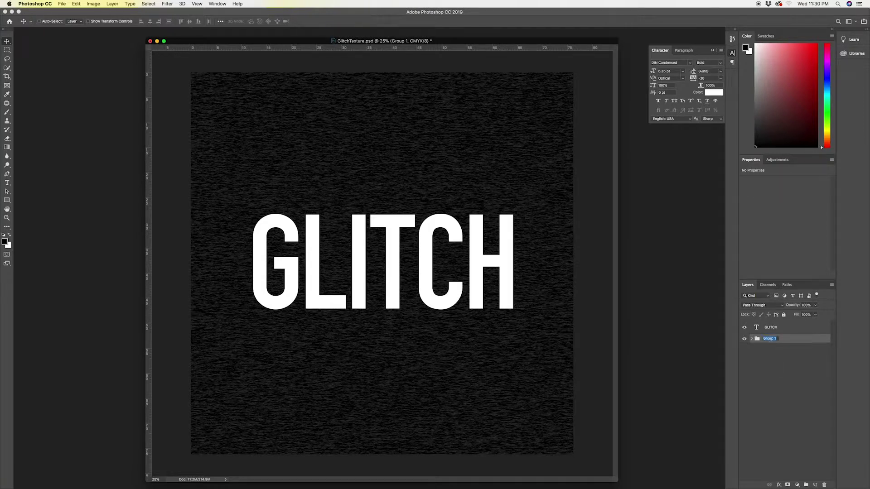
pyautogui.write('BACKGROUN')
pyautogui.press('Return')
# Convert the GLITCH text to a smart object and apply Displace with horizontal scale 14, vertical scale 3 and GlitchTexture.psd as the map.
pyautogui.click(757, 330)
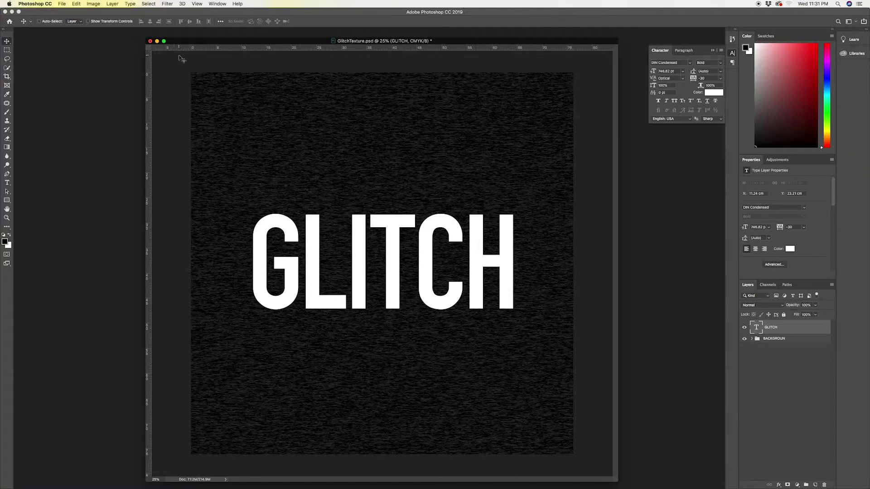
pyautogui.click(167, 3)
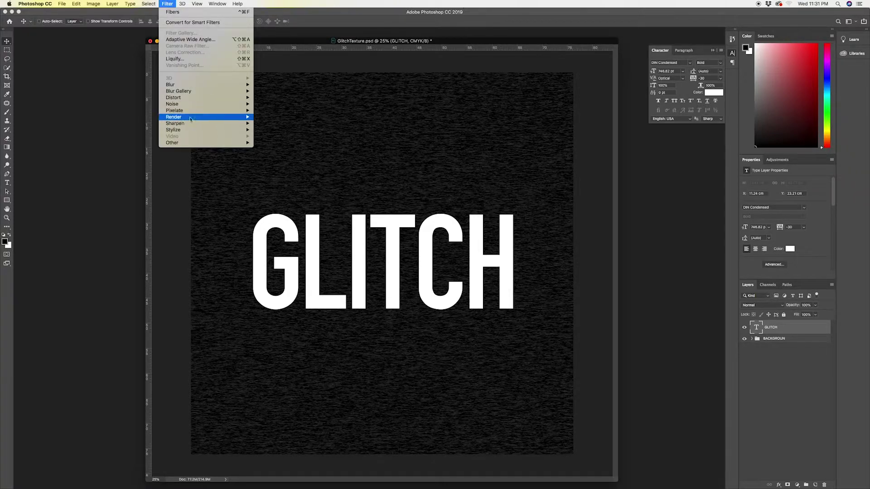
pyautogui.moveTo(218, 97)
pyautogui.click(264, 100)
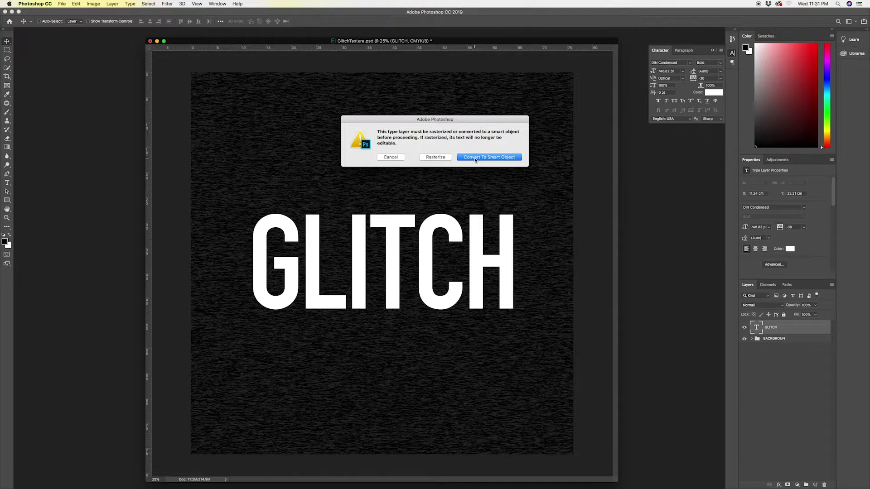
pyautogui.click(475, 157)
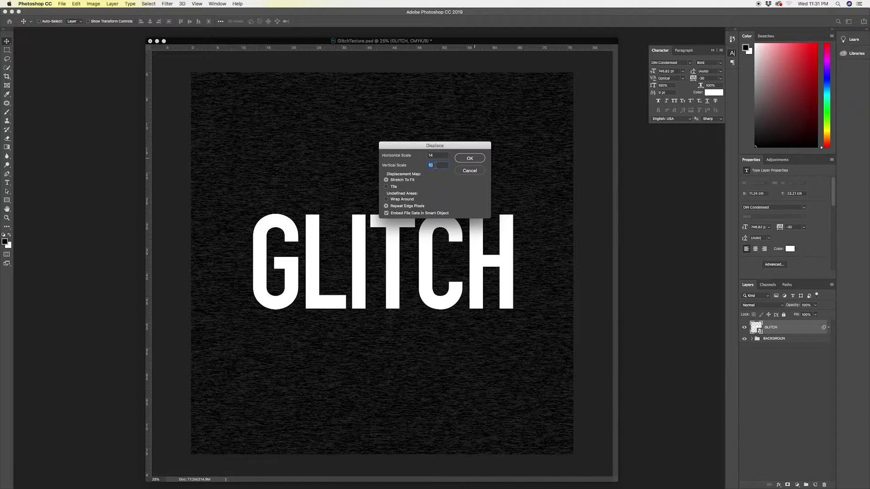
pyautogui.write('3')
pyautogui.click(470, 158)
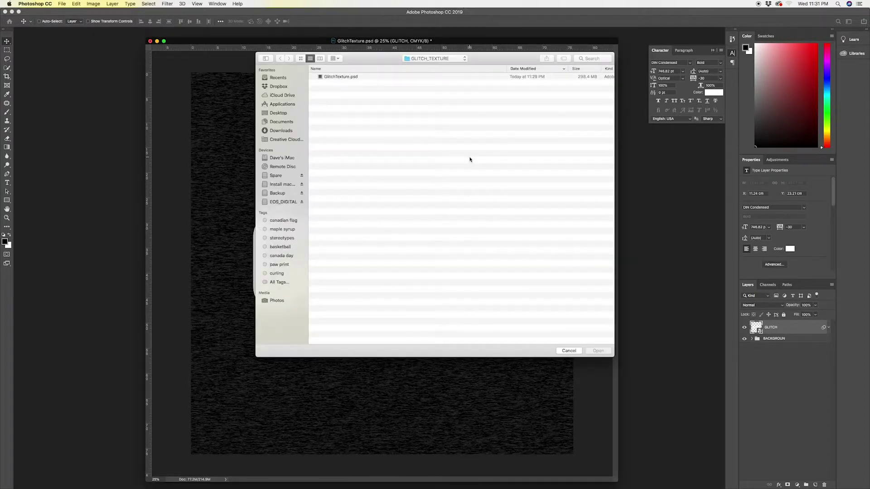
pyautogui.click(339, 77)
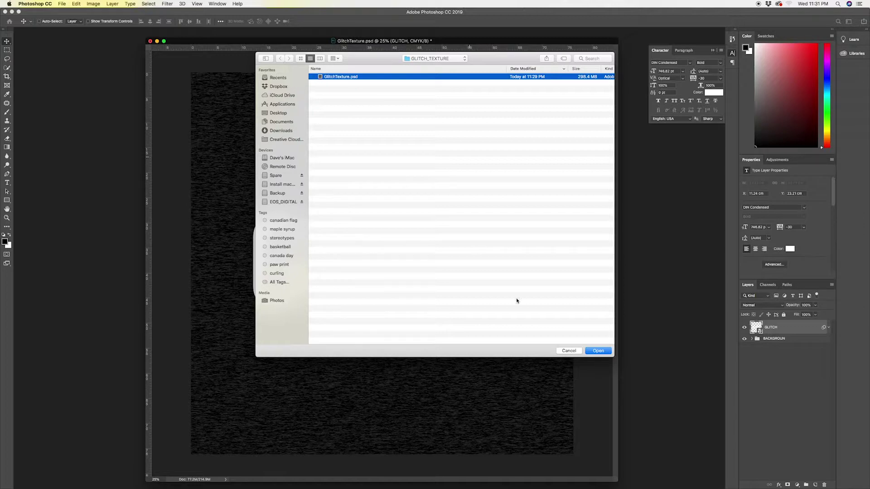
pyautogui.click(602, 352)
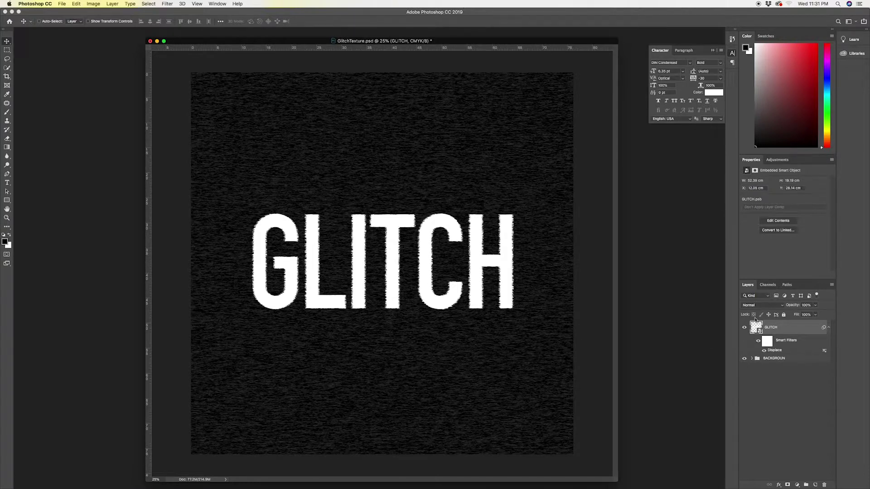
# Compare the GLITCH text with its smart filters switched off and on.
pyautogui.click(767, 342)
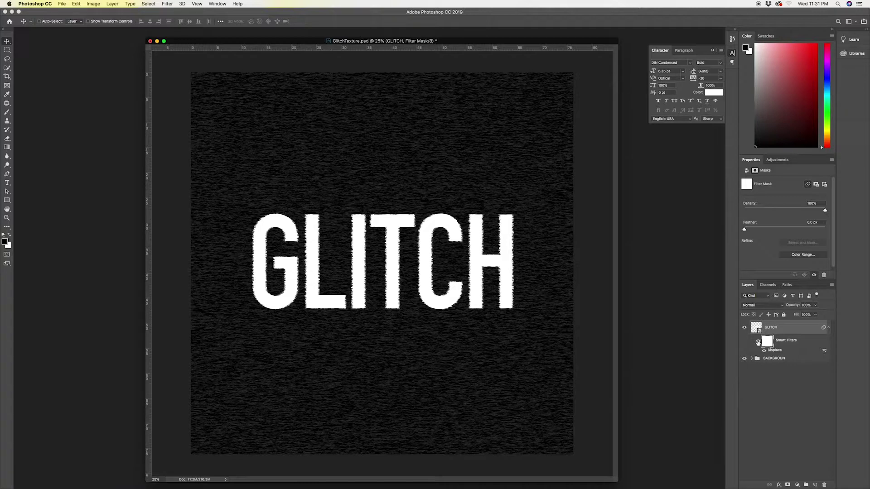
pyautogui.click(758, 343)
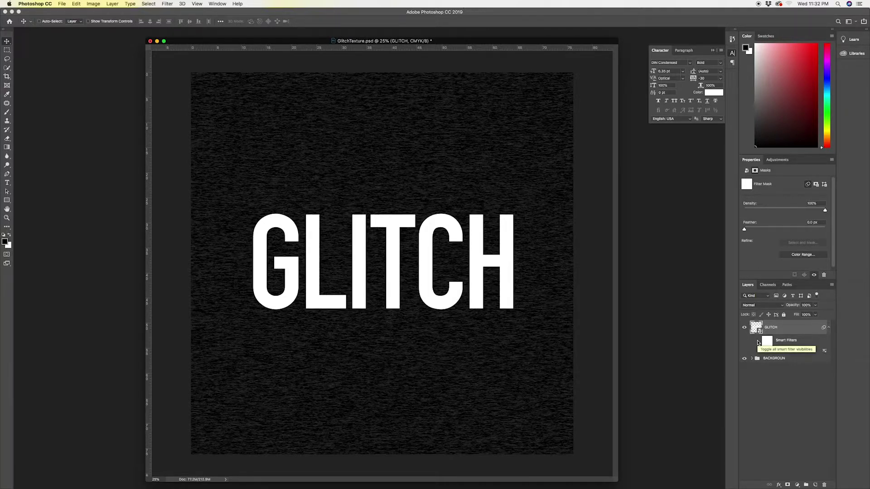
pyautogui.click(759, 342)
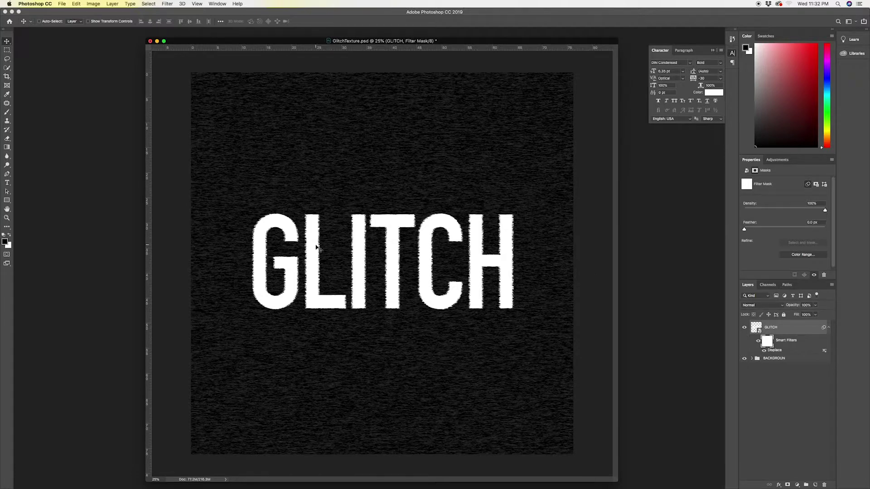
# Mask the Displace filter in two thin horizontal strips, one across the middle of G, L and I and one across C and H.
pyautogui.scroll(3, 316, 247)
pyautogui.hscroll(1, 371, 268)
pyautogui.press('m')
pyautogui.moveTo(189, 250); pyautogui.dragTo(392, 263)
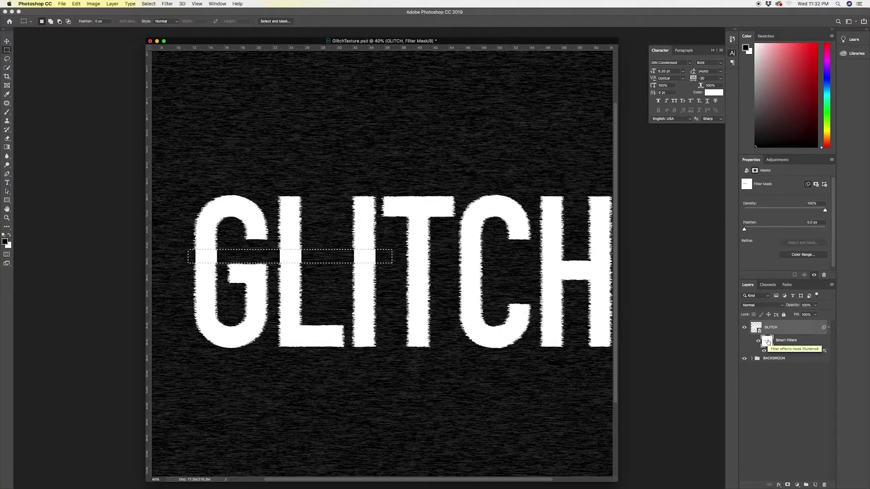
pyautogui.hscroll(3, 496, 318)
pyautogui.moveTo(358, 282); pyautogui.dragTo(532, 296)
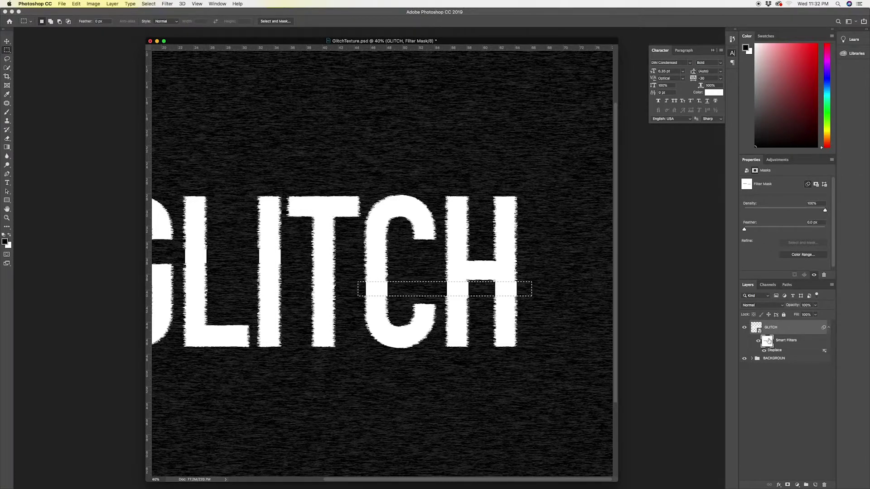
pyautogui.click(520, 416)
pyautogui.hscroll(-5, 378, 262)
pyautogui.scroll(2, 379, 262)
pyautogui.moveTo(341, 232); pyautogui.dragTo(521, 234)
pyautogui.click(523, 237)
pyautogui.scroll(3, 452, 199)
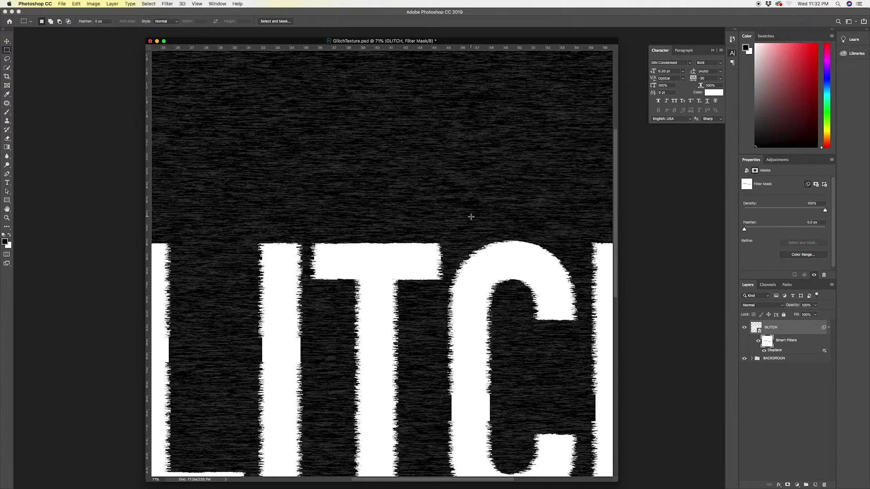
pyautogui.scroll(-3, 471, 217)
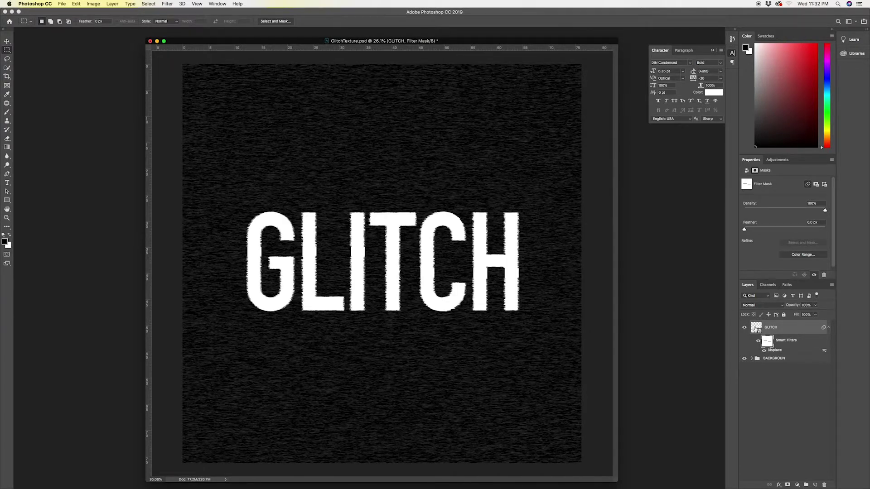
# Duplicate the GLITCH layer and apply the Wind filter to the copy with the Blast method from the right.
pyautogui.moveTo(757, 329); pyautogui.dragTo(814, 485)
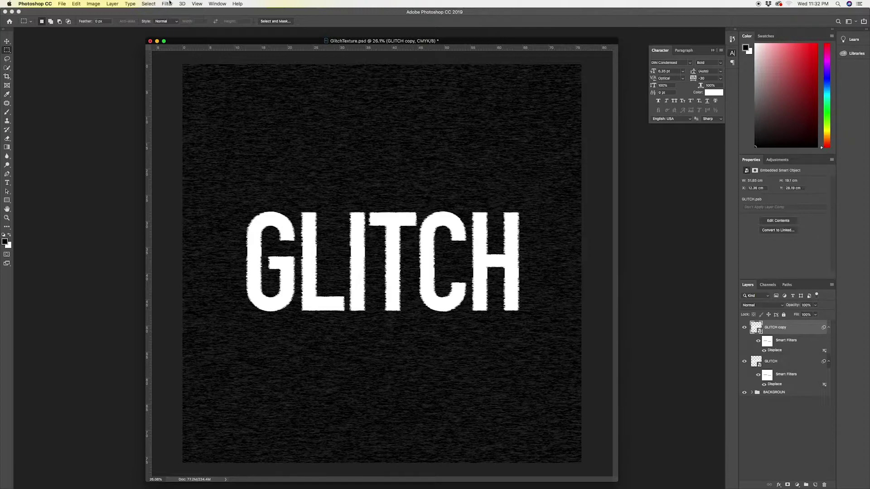
pyautogui.click(168, 4)
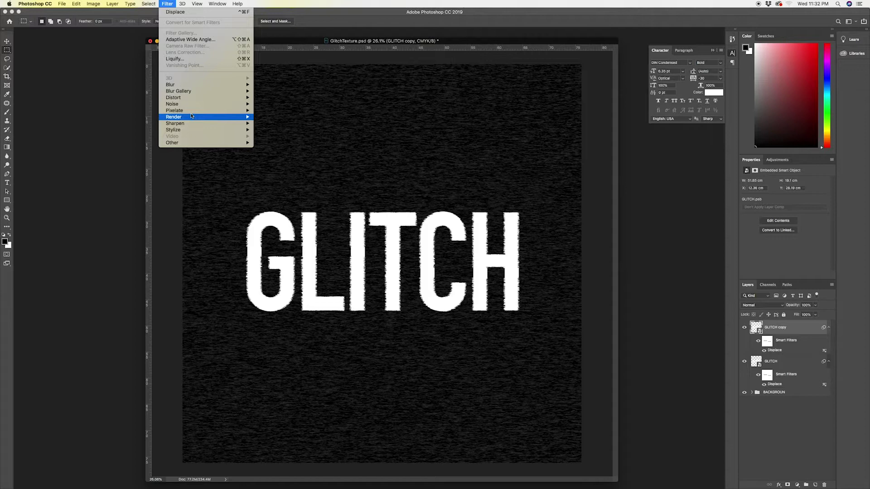
pyautogui.moveTo(195, 130)
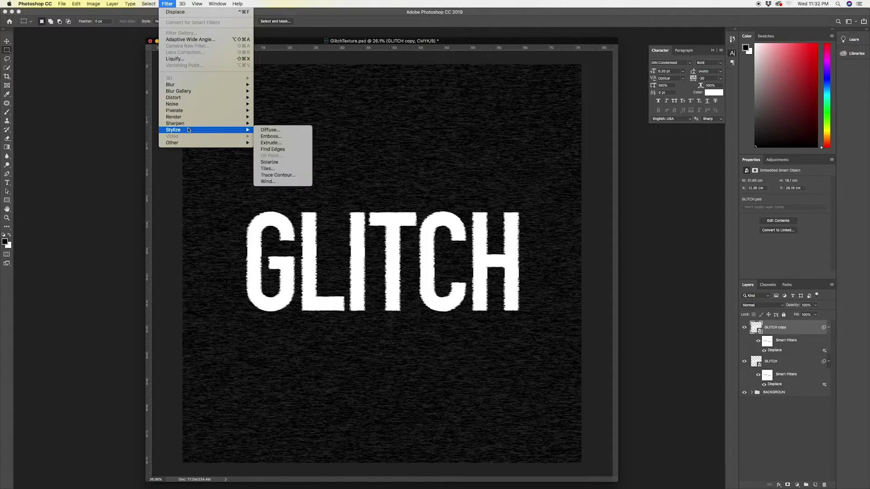
pyautogui.click(272, 182)
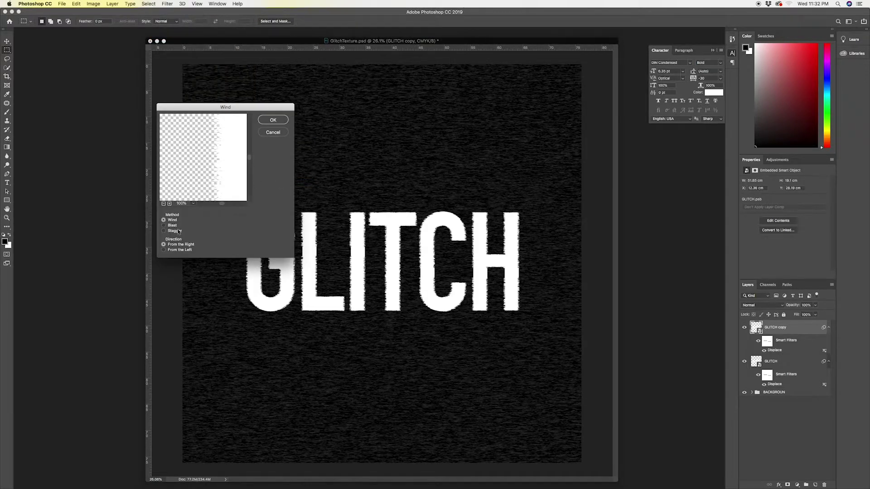
pyautogui.click(164, 225)
pyautogui.click(273, 121)
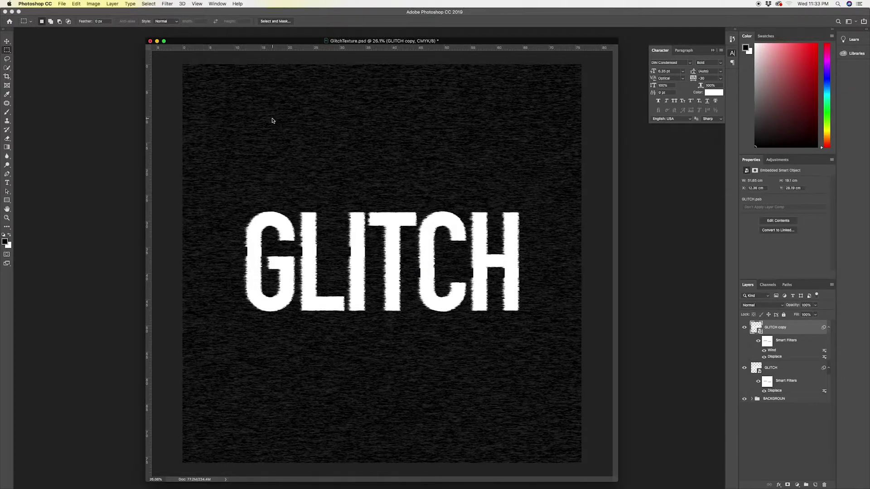
# Apply the same Blast Wind filter two more times to the GLITCH copy.
pyautogui.click(167, 3)
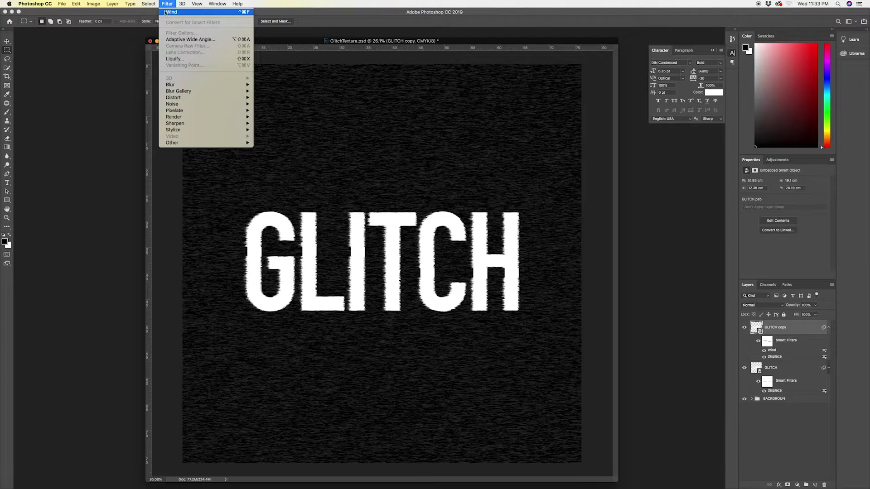
pyautogui.click(171, 13)
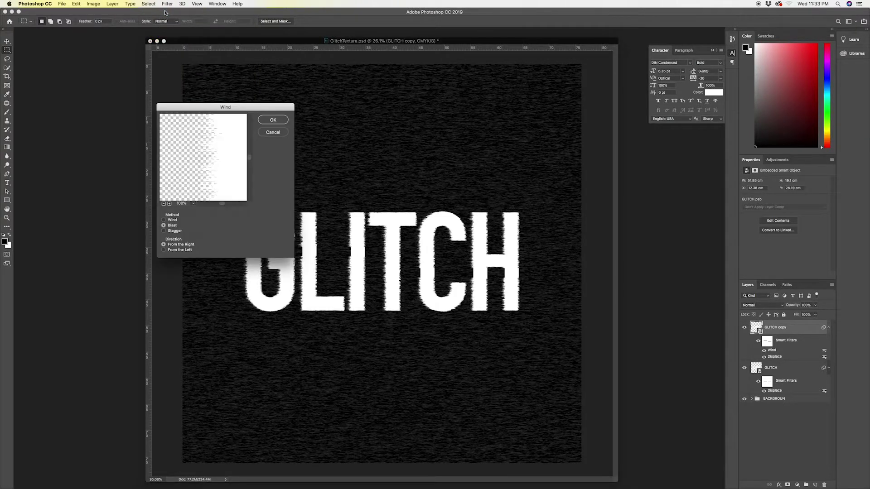
pyautogui.click(272, 120)
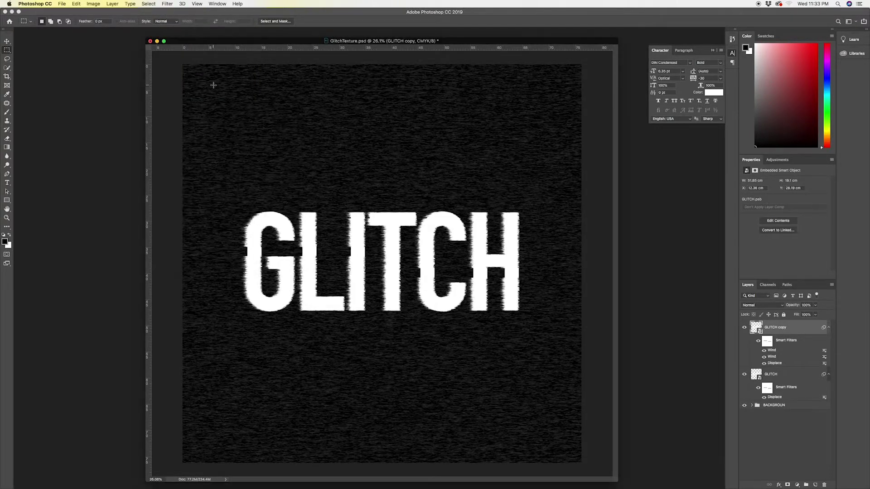
pyautogui.click(167, 3)
pyautogui.click(171, 12)
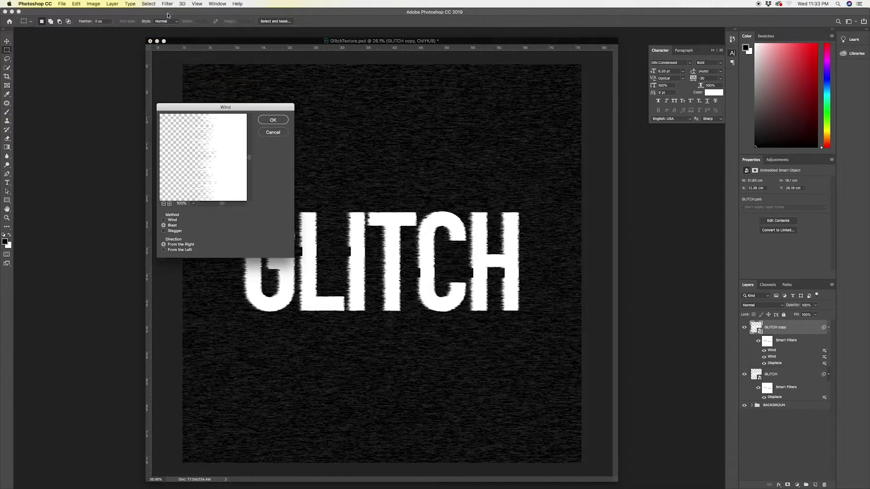
pyautogui.click(272, 120)
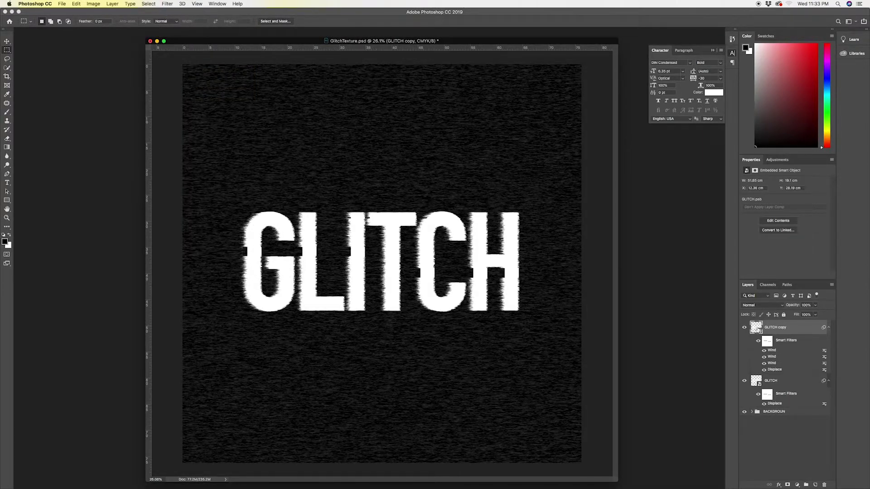
# Hide the GLITCH copy with a black layer mask, and reveal a thin horizontal strip across the upper part of G, L and I.
pyautogui.click(787, 484)
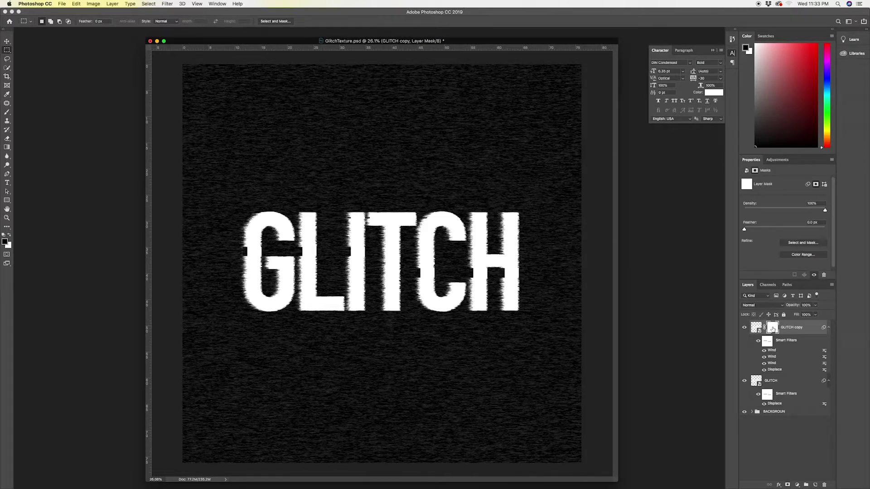
pyautogui.press('super+i')
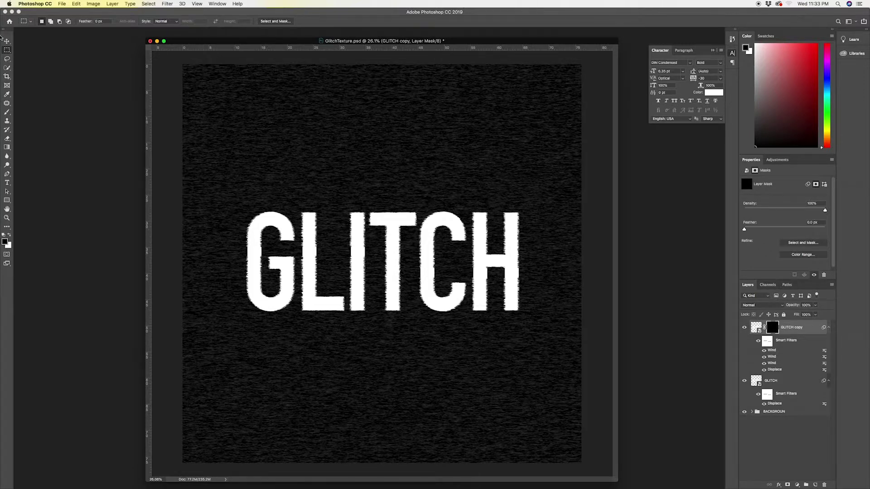
pyautogui.click(5, 50)
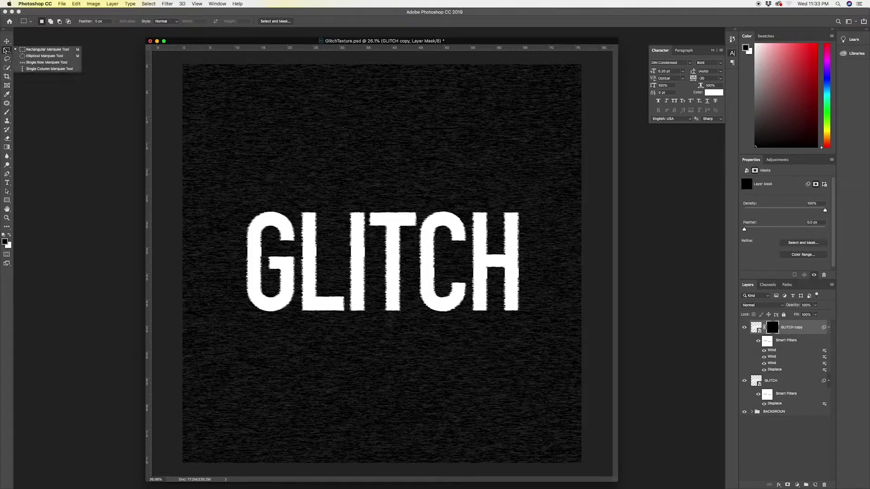
pyautogui.click(37, 51)
pyautogui.moveTo(236, 230); pyautogui.dragTo(379, 236)
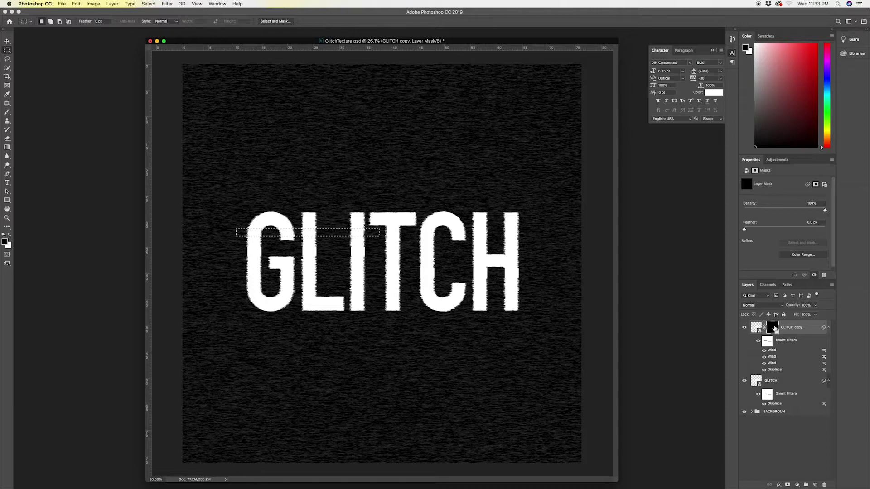
pyautogui.press('super+BackSpace')
pyautogui.press('super+d')
# Reveal two more thin strips in the GLITCH copy's mask, across the middle of I to H and the lower part of C and H.
pyautogui.moveTo(344, 270); pyautogui.dragTo(529, 272)
pyautogui.moveTo(348, 261); pyautogui.dragTo(539, 266)
pyautogui.press('BackSpace')
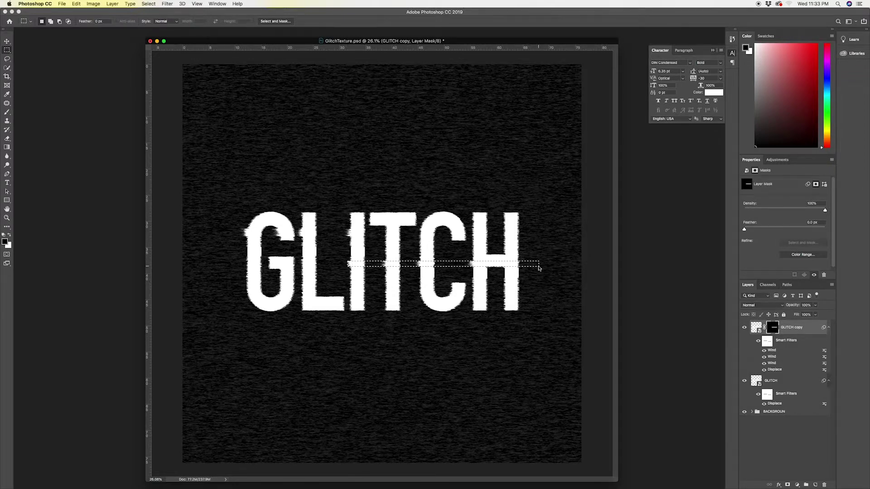
pyautogui.press('super+d')
pyautogui.moveTo(413, 288); pyautogui.dragTo(529, 295)
pyautogui.press('BackSpace')
pyautogui.press('super+d')
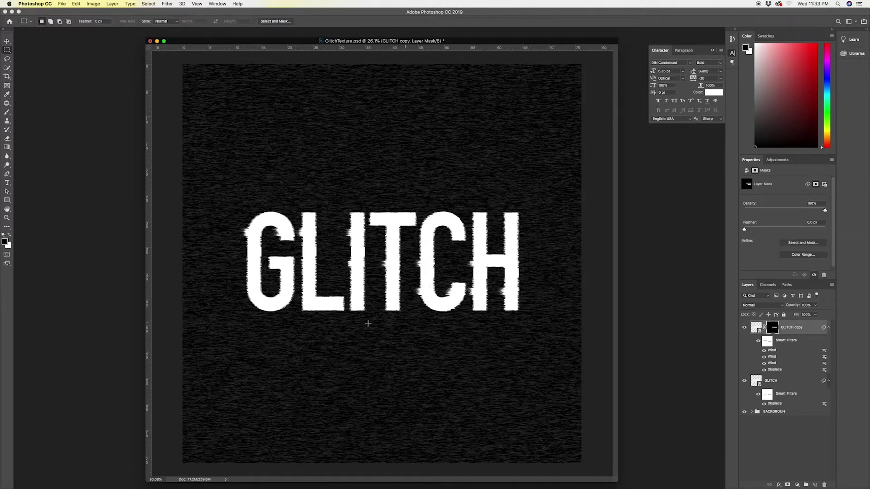
# Reveal a taller band in the GLITCH copy's mask across the lower part of G, L, I and T.
pyautogui.moveTo(237, 280); pyautogui.dragTo(410, 340)
pyautogui.press('BackSpace')
pyautogui.press('super+d')
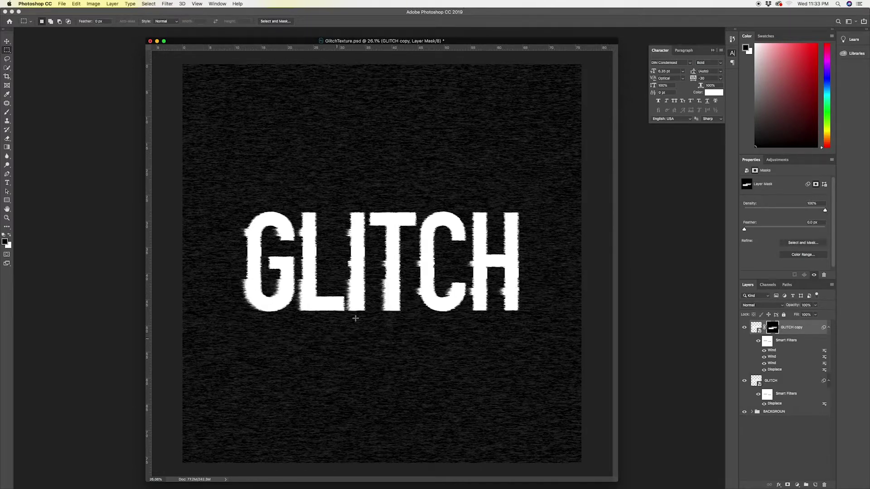
# Reveal another band in the GLITCH copy's mask across the upper part of the H.
pyautogui.moveTo(471, 208); pyautogui.dragTo(519, 238)
pyautogui.press('BackSpace')
pyautogui.press('super+d')
pyautogui.press('BackSpace')
pyautogui.press('super+d')
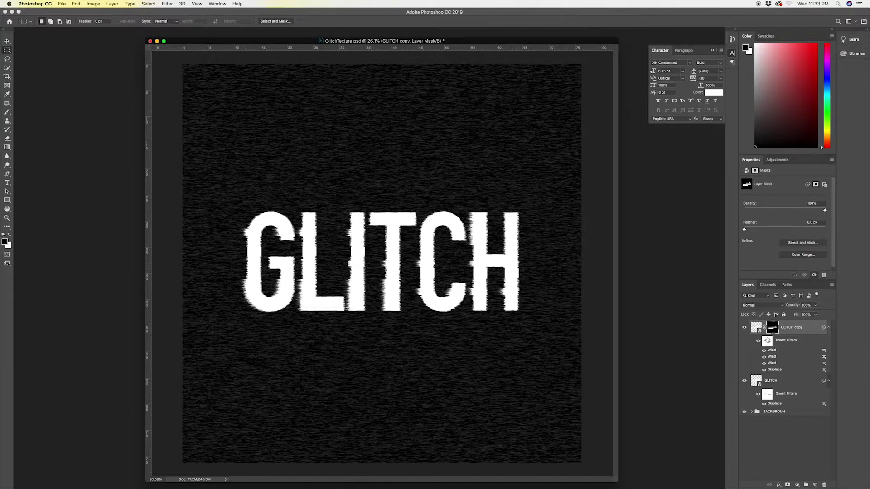
# Group the GLITCH copy and GLITCH layers, and add a layer mask to the group.
pyautogui.click(757, 328)
pyautogui.keyDown('shift'); pyautogui.click(777, 381); pyautogui.keyUp('shift')
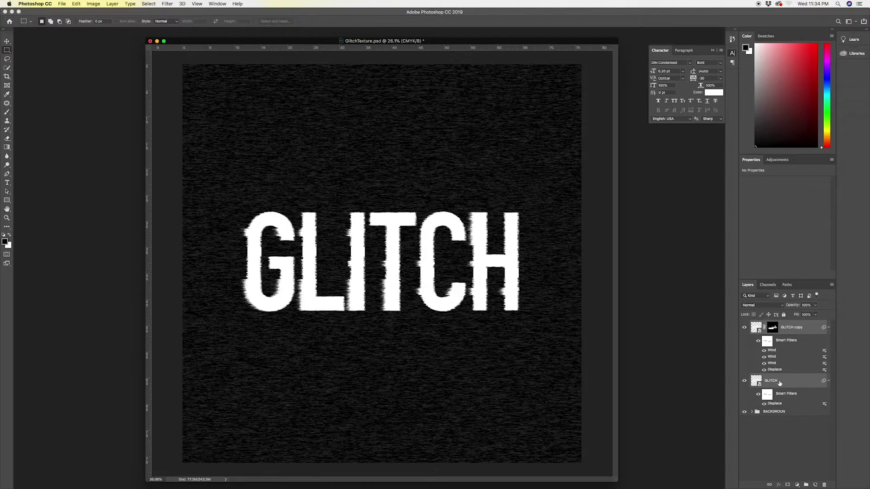
pyautogui.press('super+g')
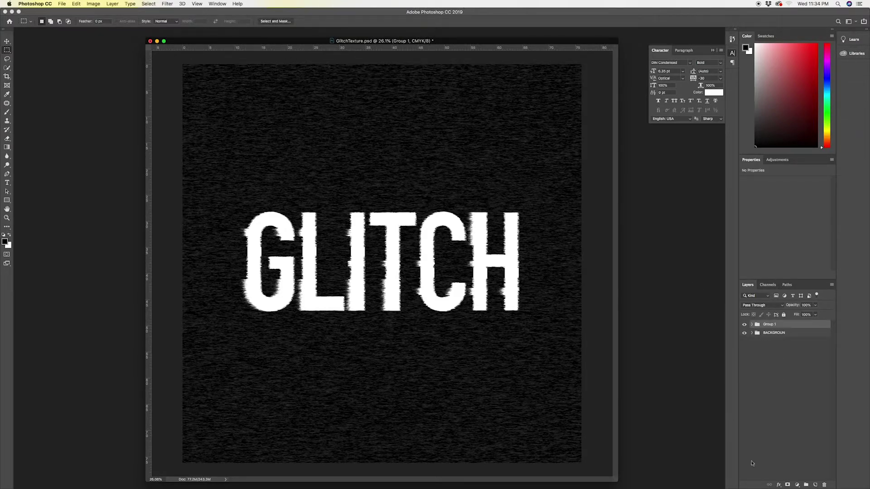
pyautogui.click(788, 484)
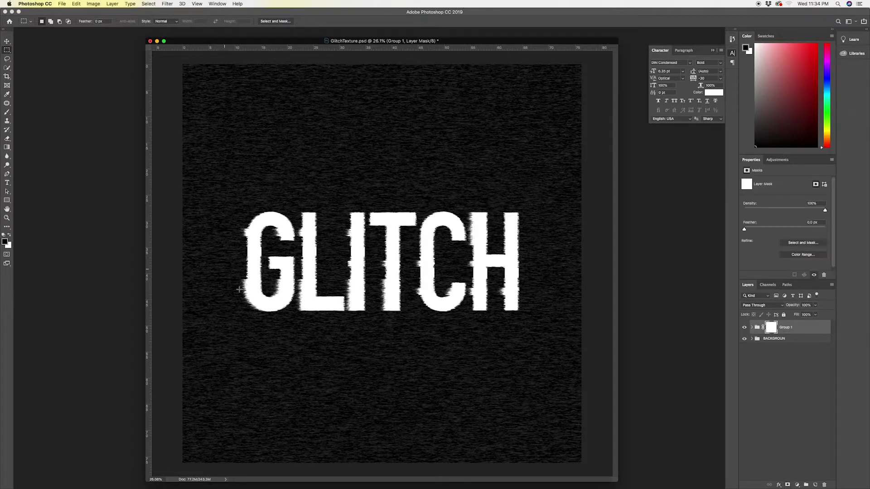
# Cut two very thin horizontal lines in the group's mask, across the lower part of G, L, I and the upper part of C and H.
pyautogui.moveTo(239, 289); pyautogui.dragTo(371, 292)
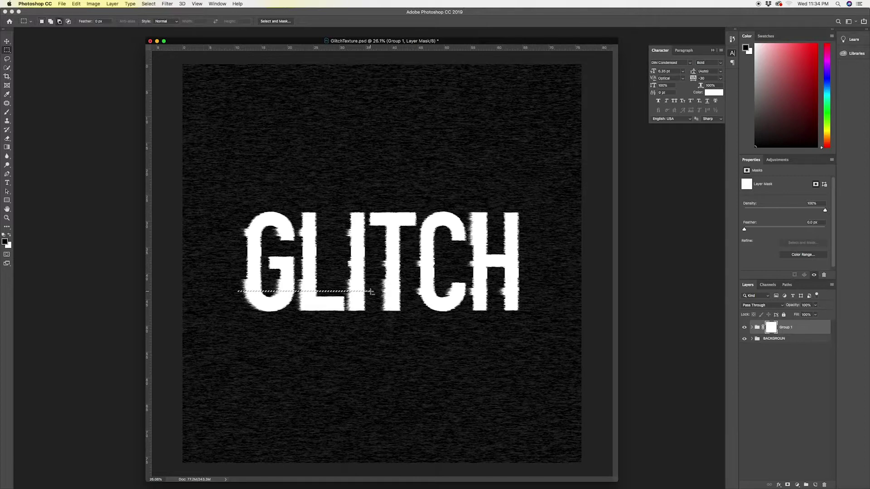
pyautogui.hotkey('alt', 'BackSpace')
pyautogui.press('super+d')
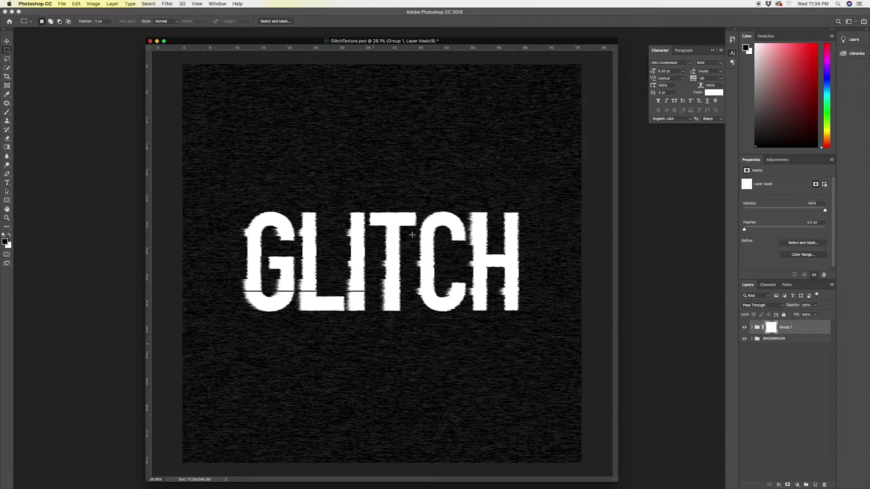
pyautogui.moveTo(382, 232); pyautogui.dragTo(523, 233)
pyautogui.hotkey('alt', 'BackSpace')
pyautogui.press('super+d')
# Duplicate the masked Group 1 twice.
pyautogui.click(7, 41)
pyautogui.moveTo(758, 329)
pyautogui.mouseDown()
pyautogui.moveTo(773, 344)
pyautogui.moveTo(757, 325)
pyautogui.mouseUp()
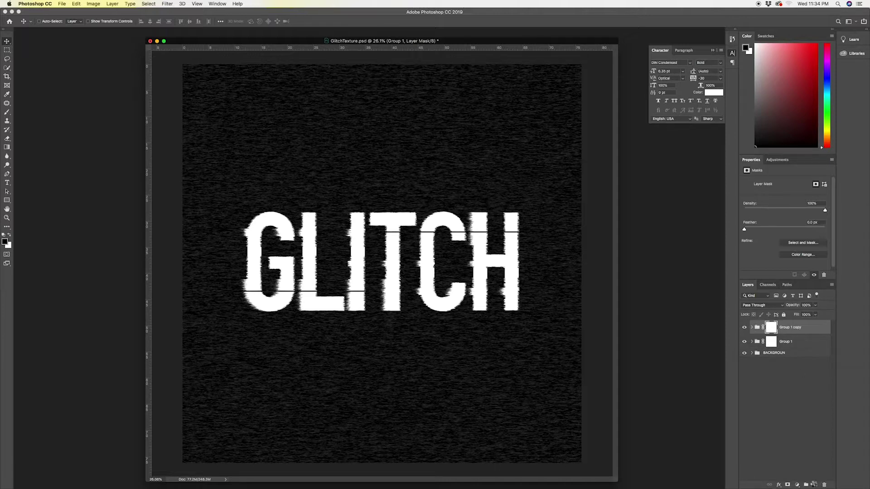
pyautogui.press('super+j')
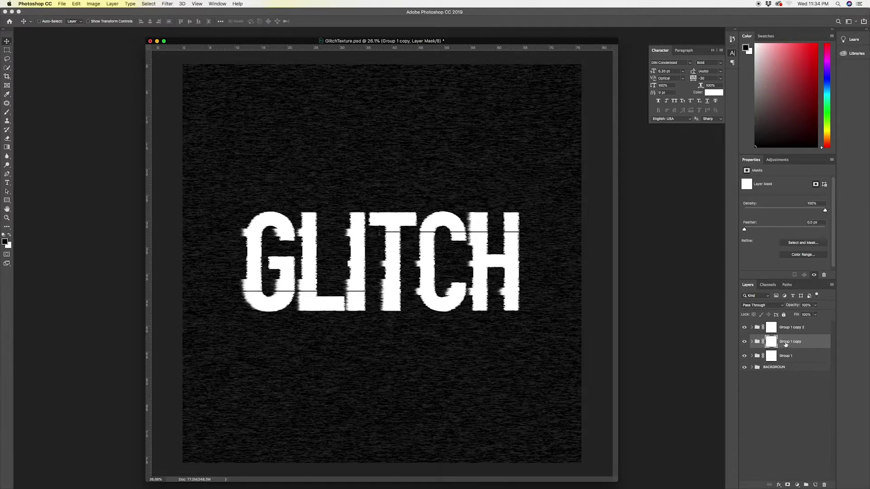
# Add a bright magenta Color Overlay at 100% opacity to Group 1 copy.
pyautogui.click(779, 485)
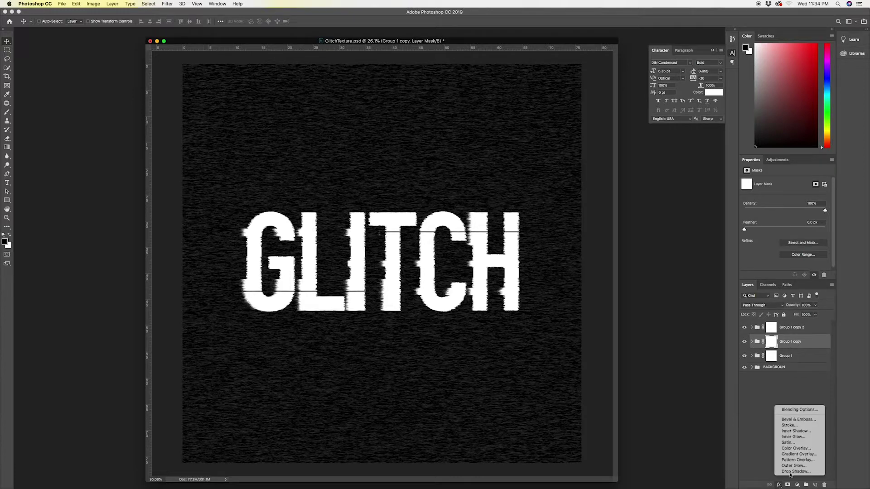
pyautogui.click(796, 448)
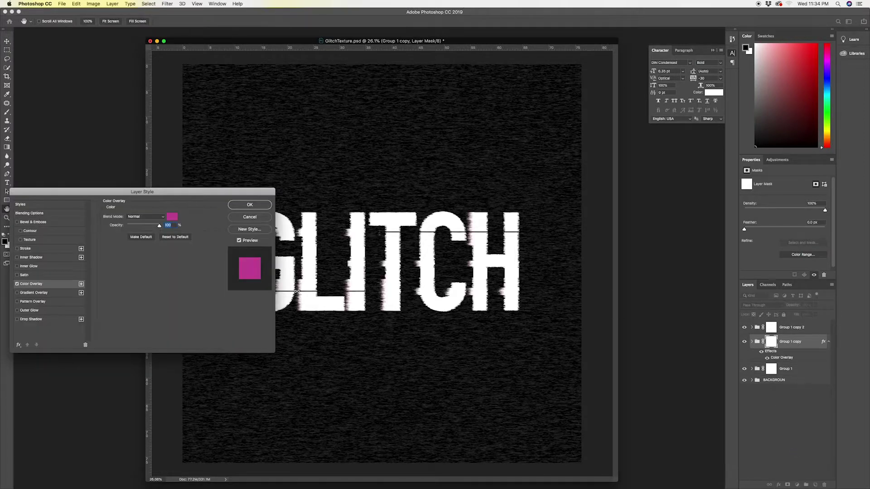
pyautogui.click(172, 216)
pyautogui.click(640, 311)
pyautogui.click(720, 303)
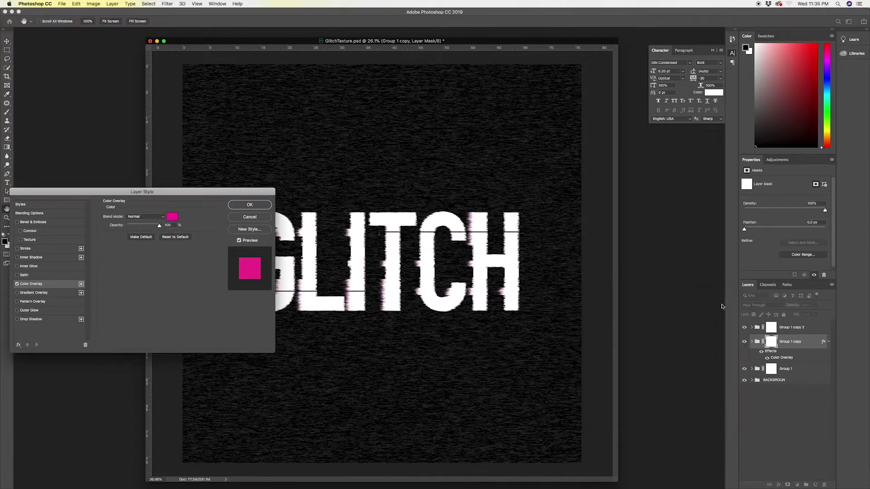
pyautogui.click(240, 205)
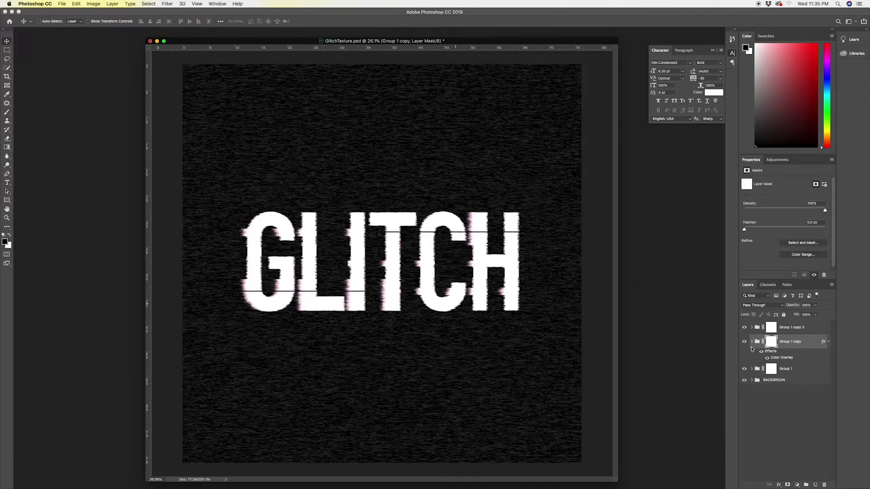
# Add a cyan Color Overlay with the colour 00c0ff to Group 1.
pyautogui.click(787, 371)
pyautogui.click(779, 485)
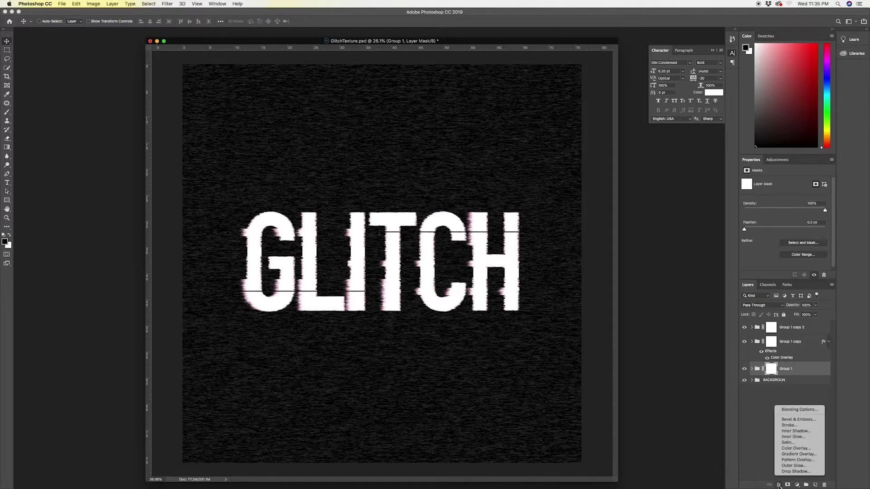
pyautogui.click(789, 449)
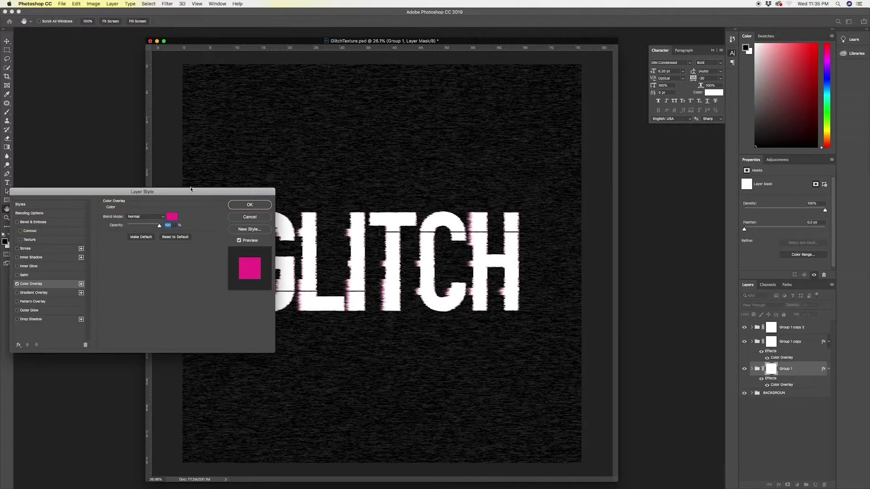
pyautogui.moveTo(660, 313)
pyautogui.mouseDown()
pyautogui.moveTo(661, 344)
pyautogui.moveTo(654, 304)
pyautogui.mouseUp()
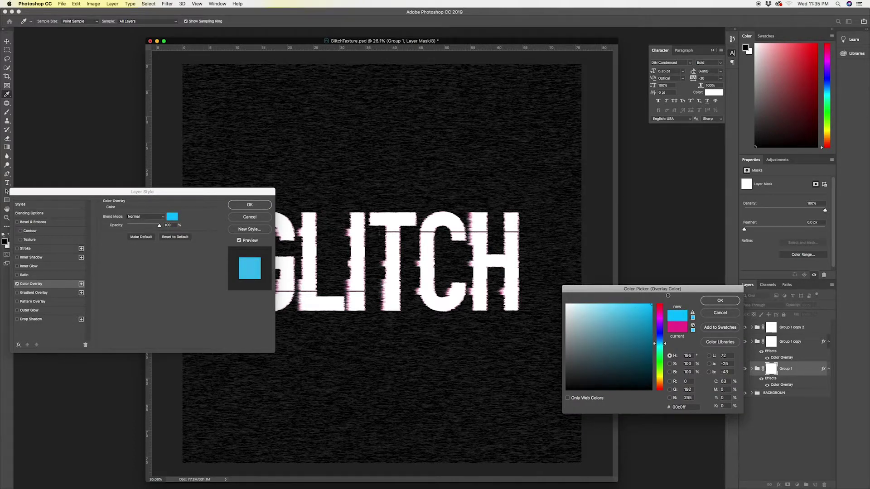
pyautogui.click(720, 300)
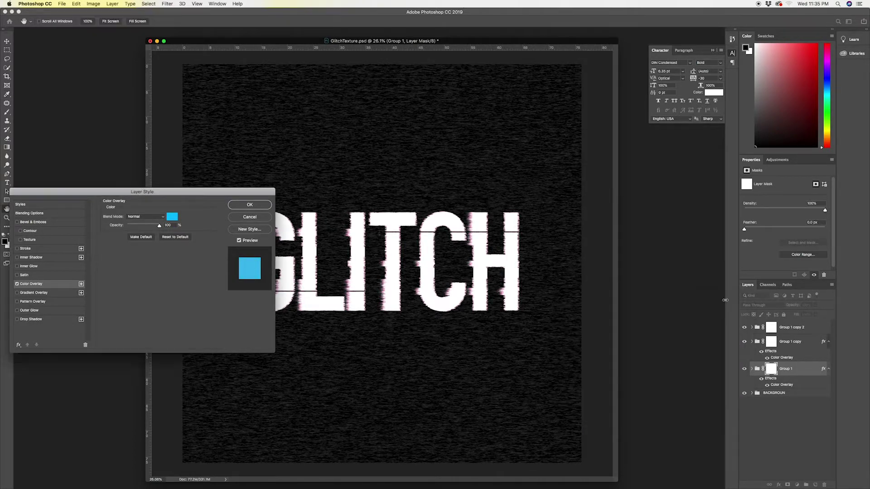
pyautogui.click(249, 206)
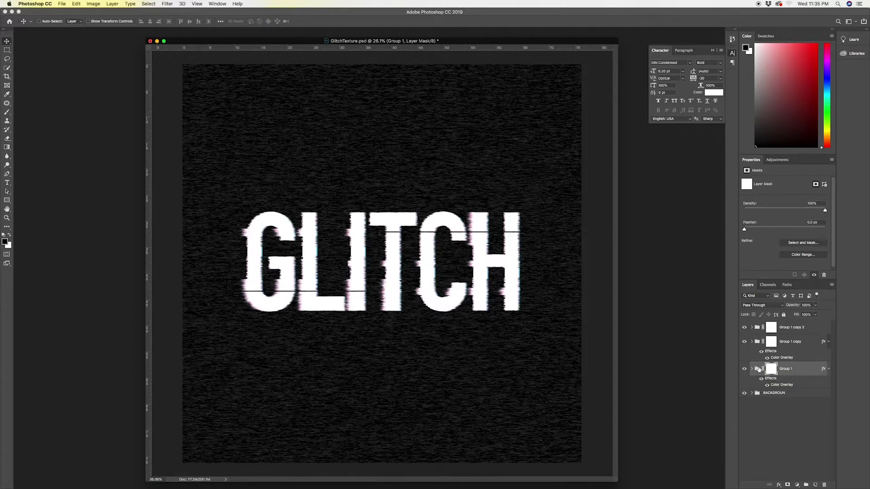
# Nudge the cyan Group 1 slightly right and up, and the magenta Group 1 copy slightly left and down.
pyautogui.hotkey('shift', 'Right')
pyautogui.hotkey('shift', 'Right')
pyautogui.hotkey('shift', 'Right')
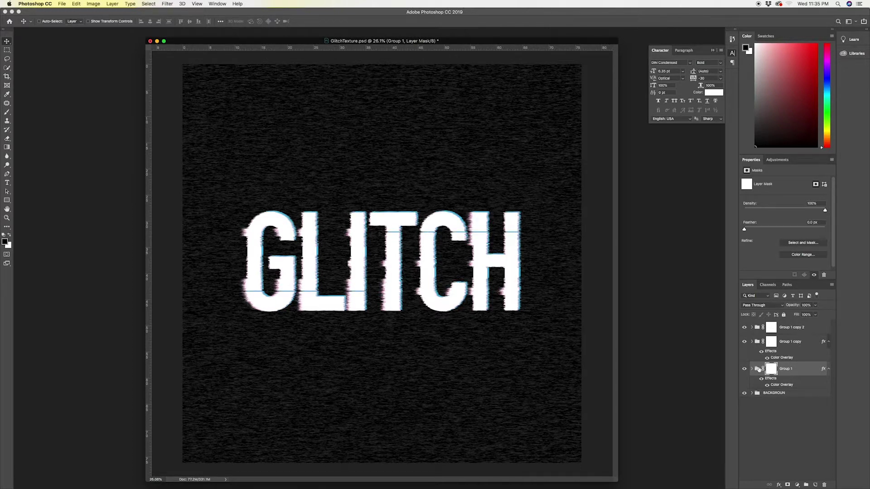
pyautogui.click(795, 342)
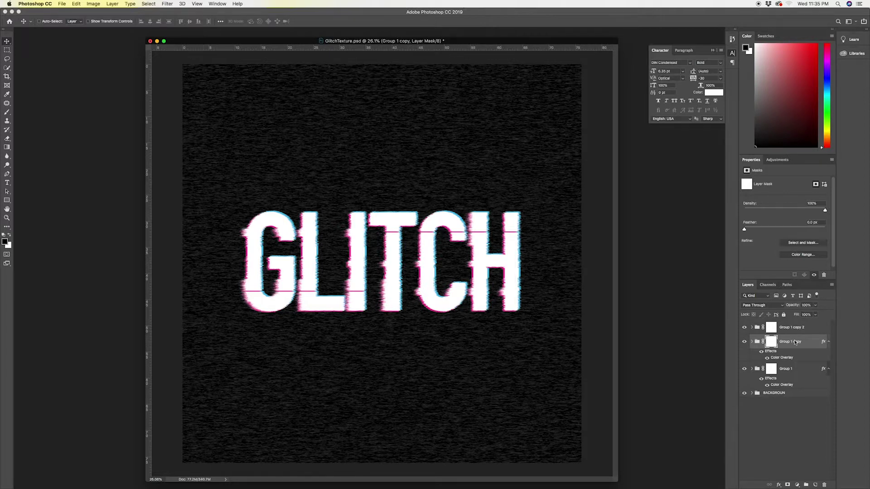
# Rename Group 1 copy as MAGENTA, Group 1 as CYAN and Group 1 copy 2 as WHITE.
pyautogui.doubleClick(790, 342)
pyautogui.write('M')
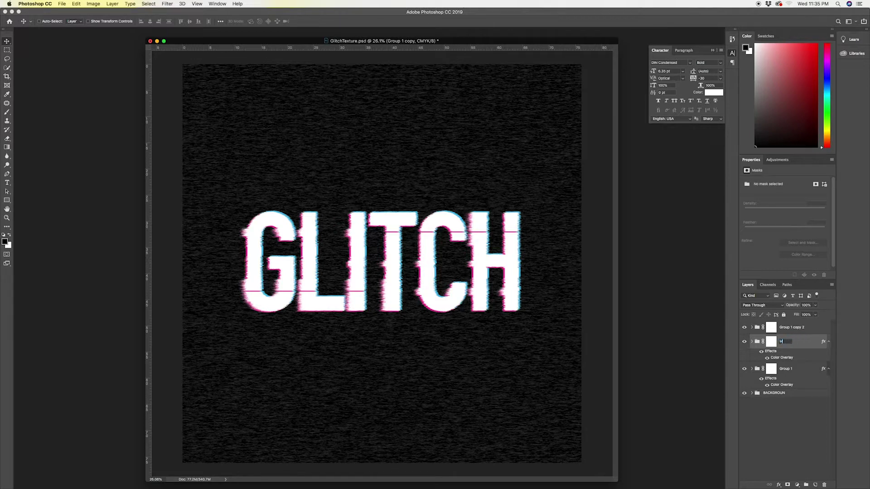
pyautogui.write('AGENTA')
pyautogui.press('Return')
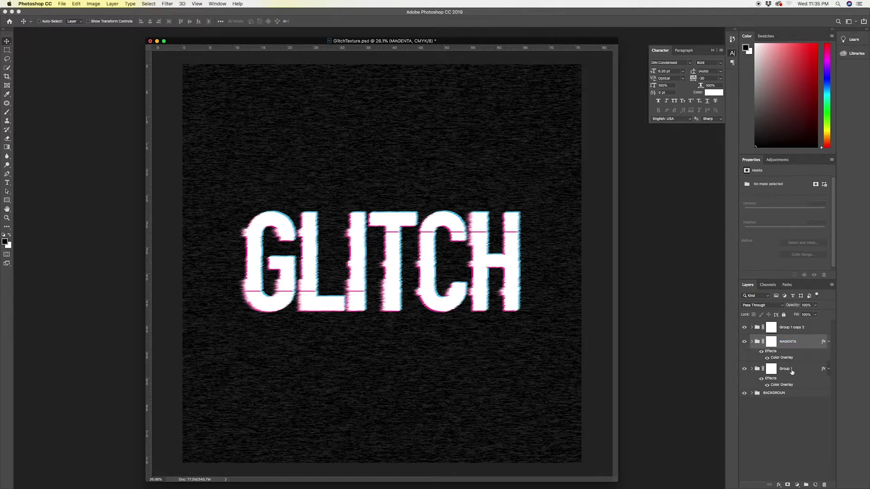
pyautogui.click(787, 371)
pyautogui.doubleClick(786, 370)
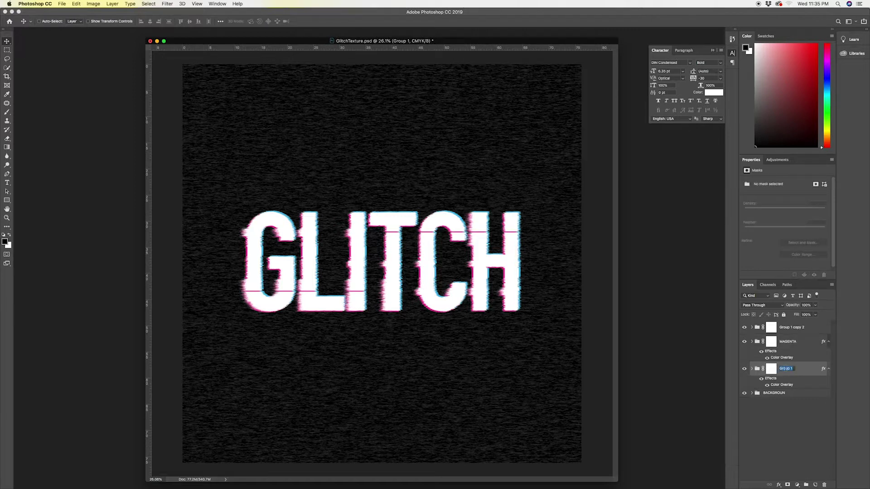
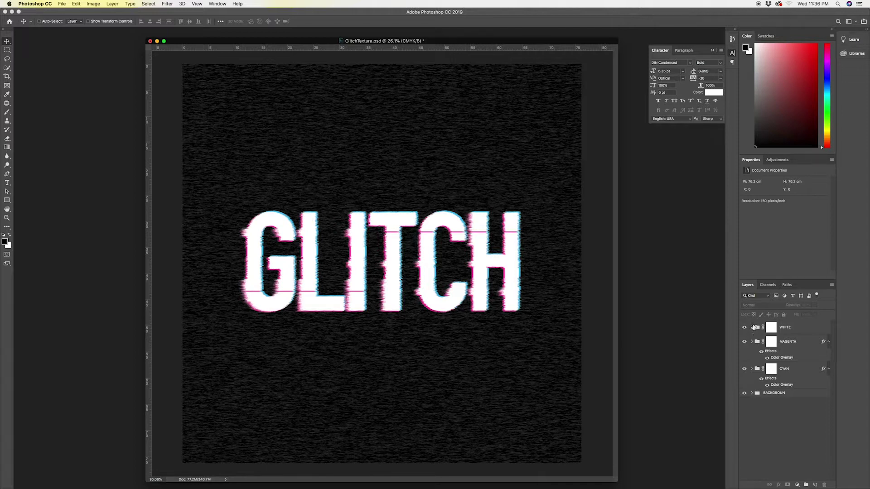
# Open the contents of the GLITCH copy smart object in the WHITE group, with its whole canvas in view at 50%.
pyautogui.click(753, 327)
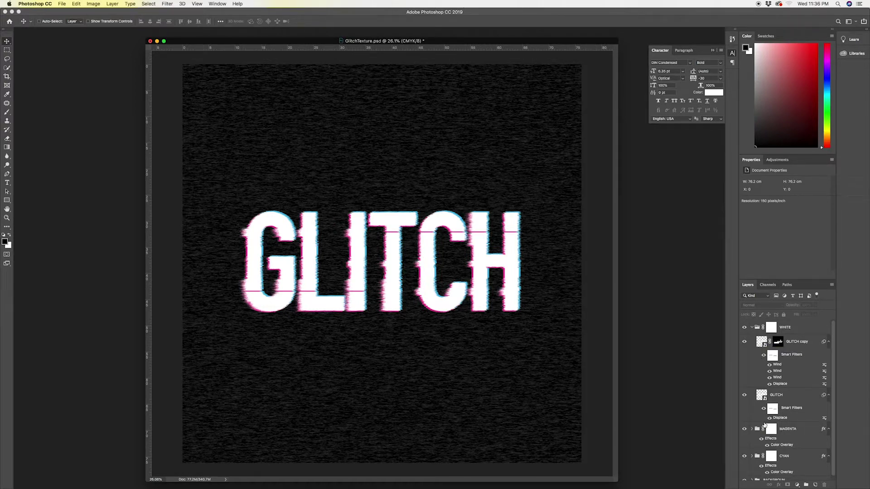
pyautogui.doubleClick(761, 343)
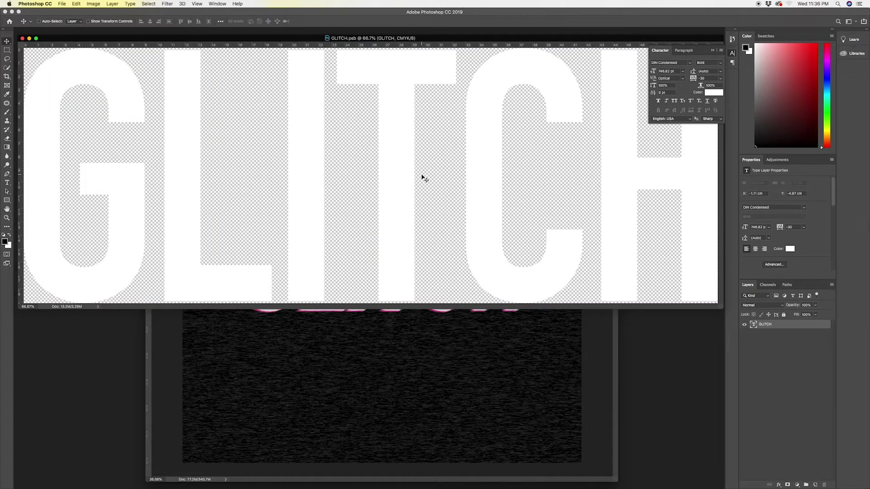
pyautogui.press('super+minus')
pyautogui.press('super+minus')
pyautogui.press('super+equal')
pyautogui.moveTo(547, 245); pyautogui.dragTo(682, 354)
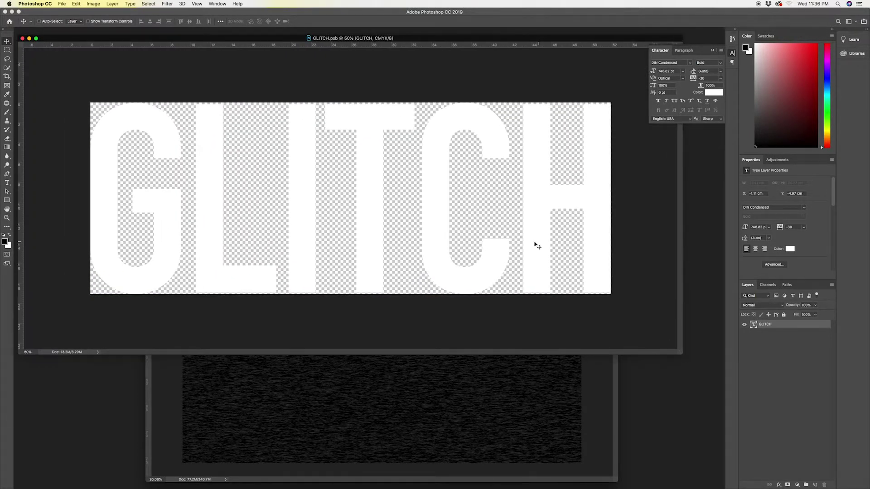
# Set the lettering's font to Helvetica Neue and scale the text down to fit inside the canvas.
pyautogui.click(689, 63)
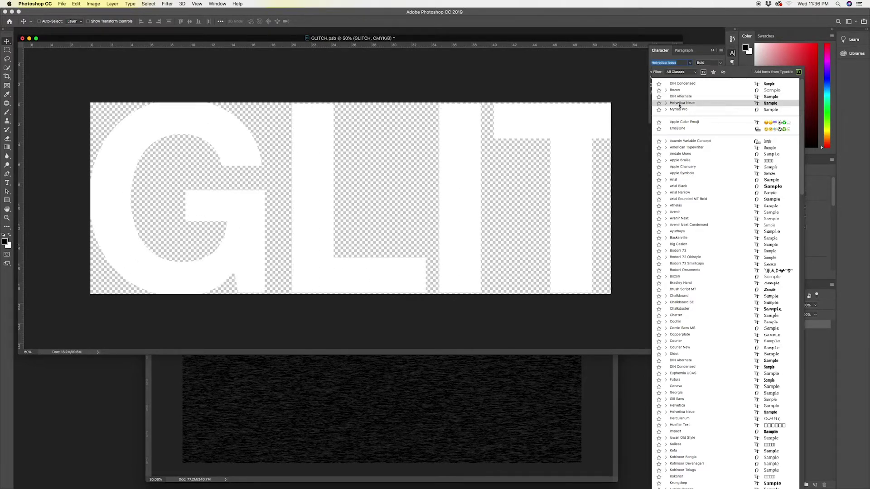
pyautogui.click(680, 103)
pyautogui.press('super+t')
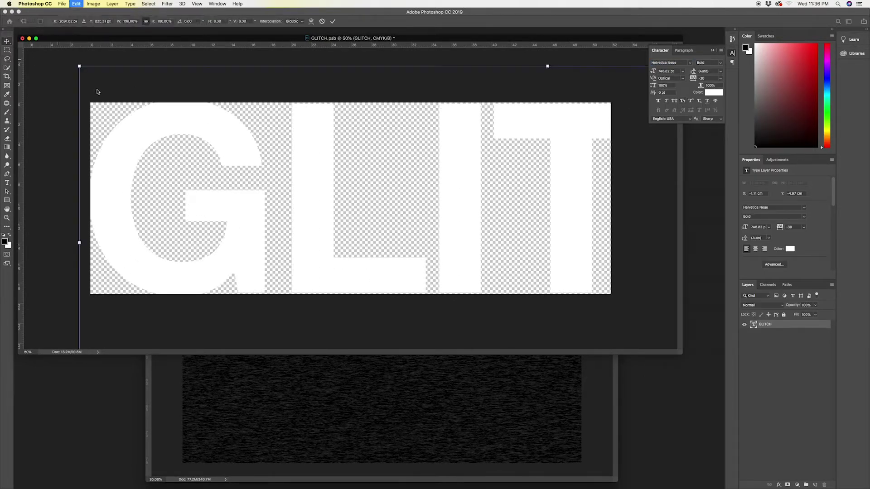
pyautogui.moveTo(79, 66); pyautogui.dragTo(234, 123)
pyautogui.moveTo(488, 186); pyautogui.dragTo(345, 175)
pyautogui.moveTo(90, 113); pyautogui.dragTo(136, 132)
pyautogui.moveTo(396, 204); pyautogui.dragTo(355, 196)
pyautogui.press('Return')
# Replace the smart object's text with TYPE and move it to the middle of the canvas.
pyautogui.doubleClick(365, 195)
pyautogui.write('TY')
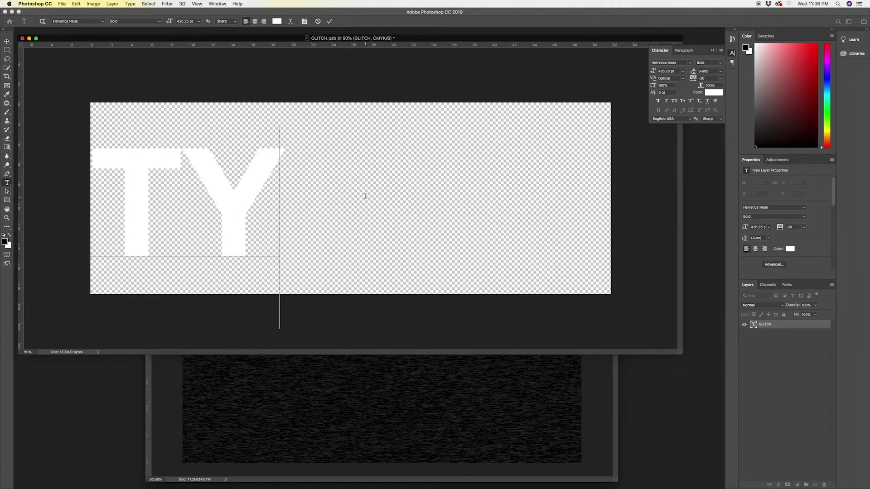
pyautogui.write('PE')
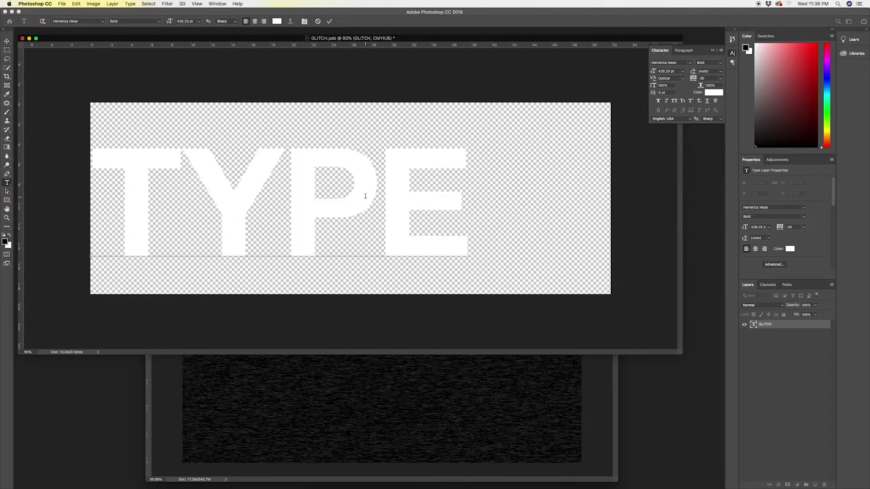
pyautogui.click(6, 42)
pyautogui.moveTo(311, 197); pyautogui.dragTo(368, 198)
# Save the edited smart object and return to the GlitchTexture.psd document.
pyautogui.press('super')
pyautogui.press('super+s')
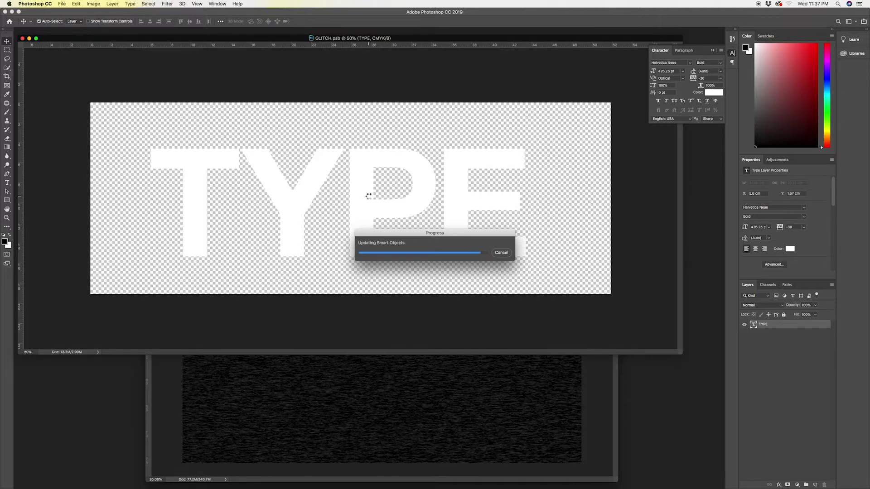
pyautogui.click(476, 389)
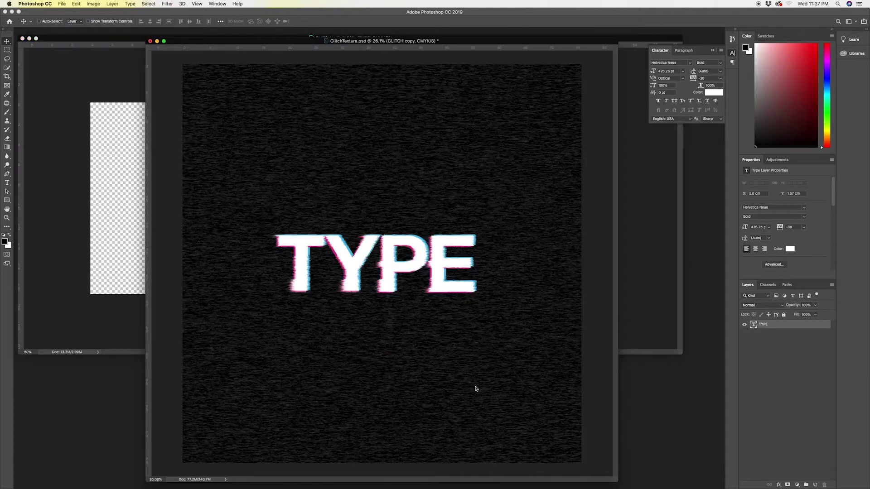